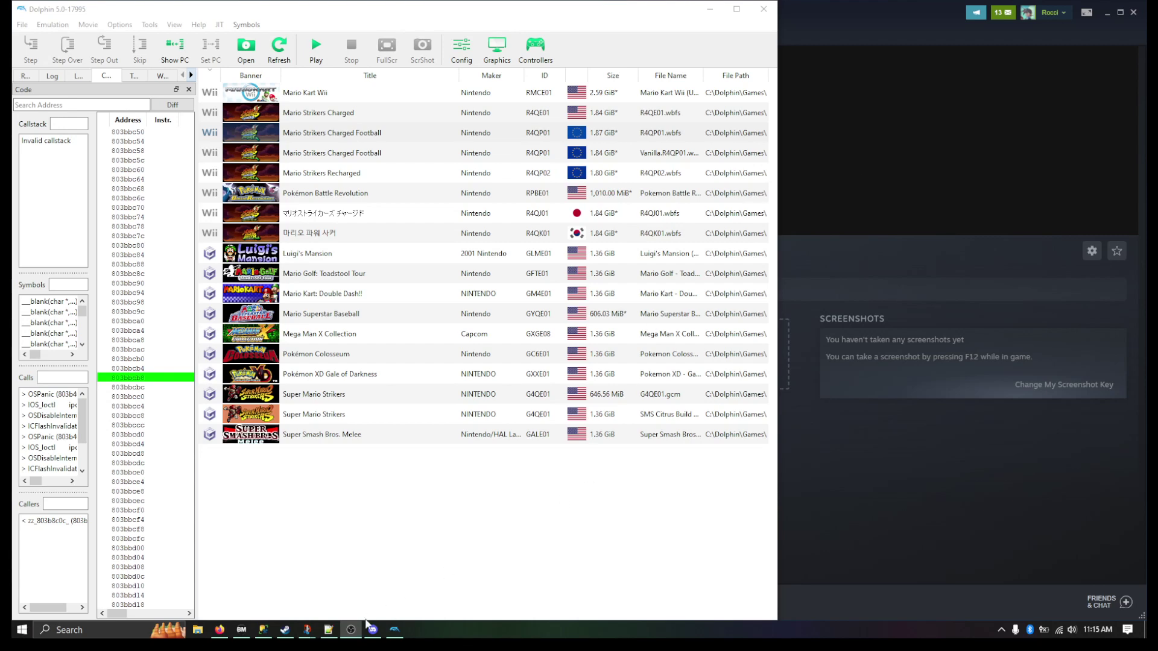
- Switch to Discord and send the !communitynand command in the command-sandbox channel
{"action": "mouse_move", "coordinate": [374, 631]}
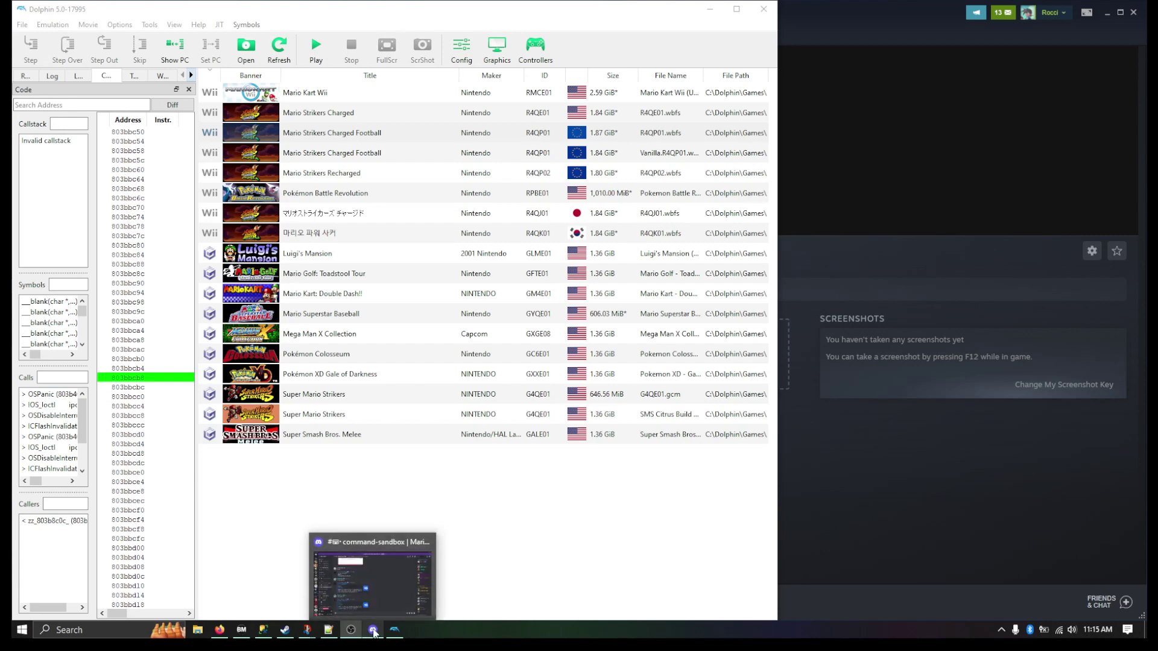
{"action": "left_click", "coordinate": [374, 631]}
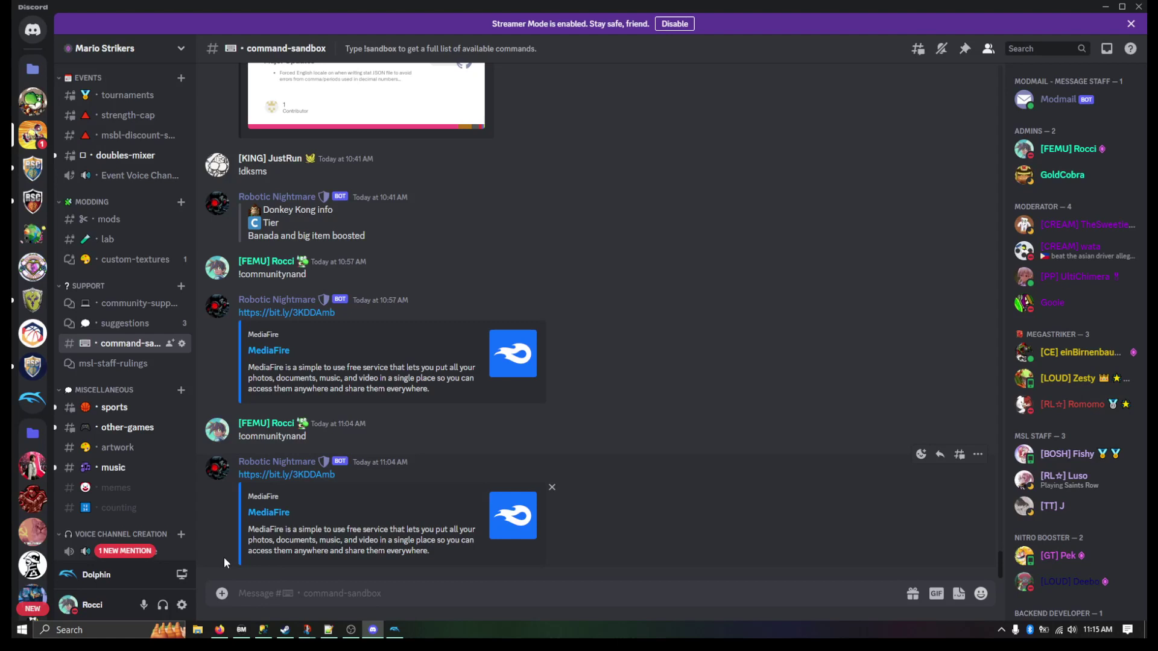
{"action": "left_click", "coordinate": [441, 596]}
{"action": "type", "text": "!communitynand"}
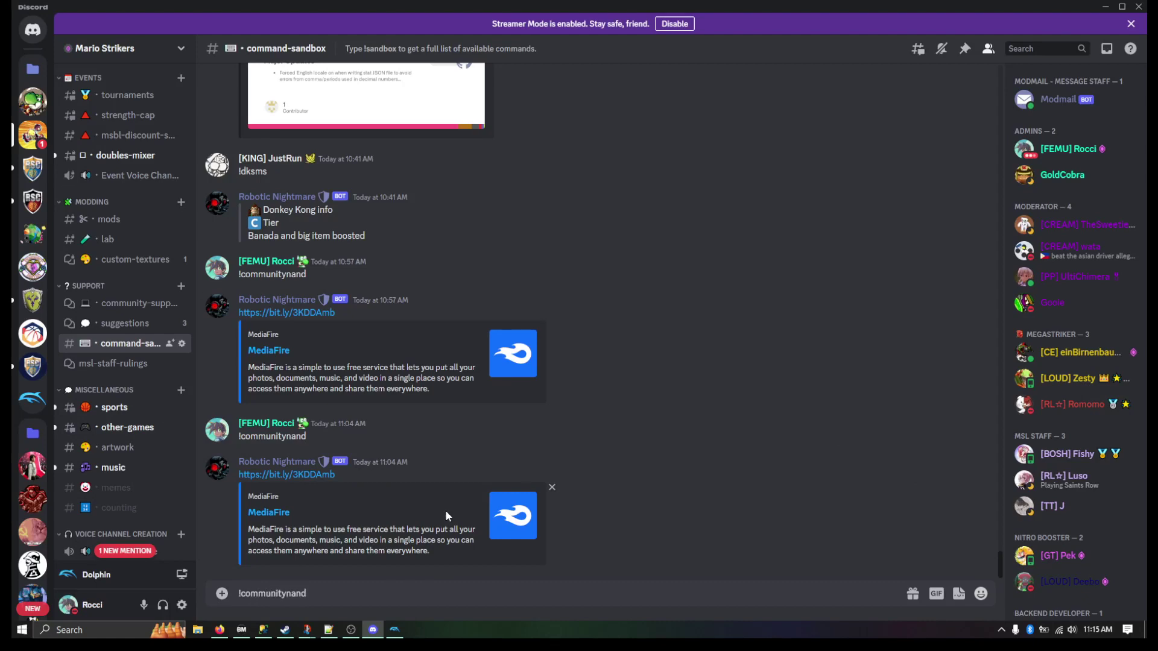
{"action": "key", "text": "Return"}
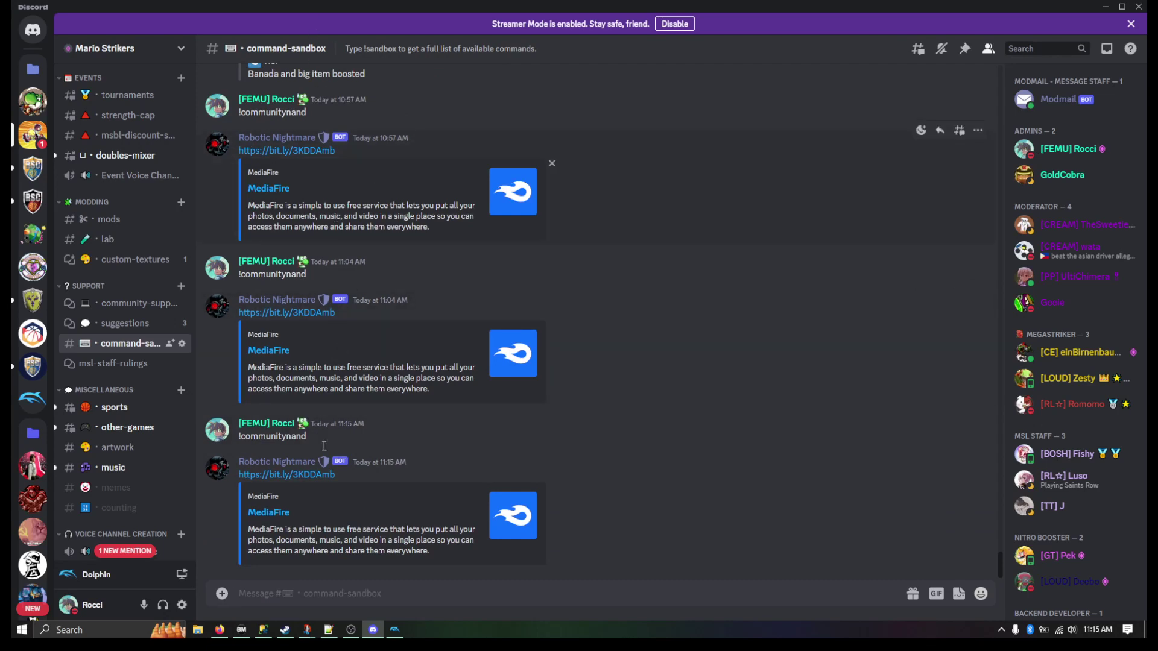
- Open the newly posted MediaFire link and view the available file actions for keys.bin in the Community NAND folder
{"action": "left_click_drag", "start_coordinate": [340, 475], "coordinate": [240, 477]}
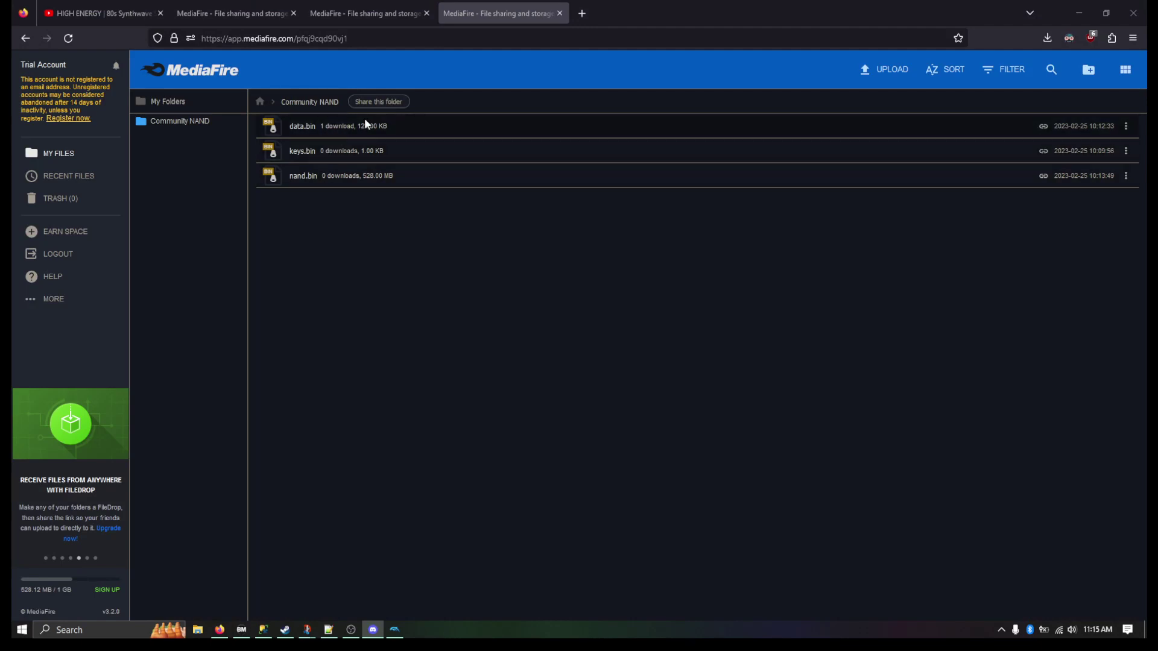
{"action": "left_click", "coordinate": [419, 125]}
{"action": "left_click", "coordinate": [419, 122]}
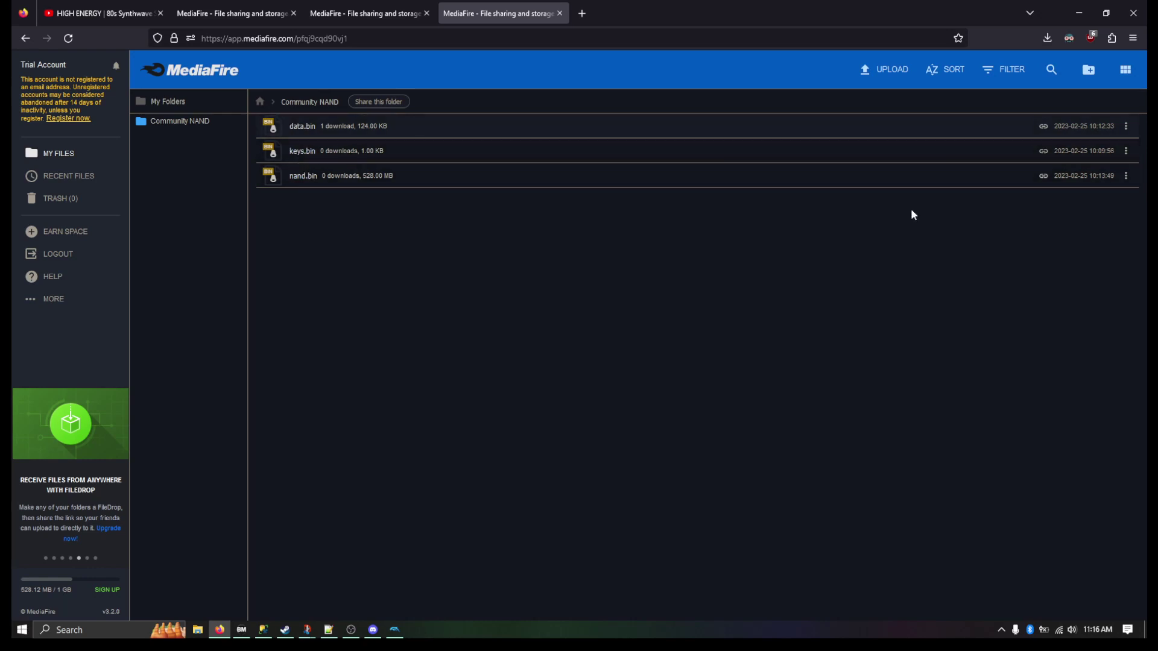
{"action": "left_click", "coordinate": [1126, 151]}
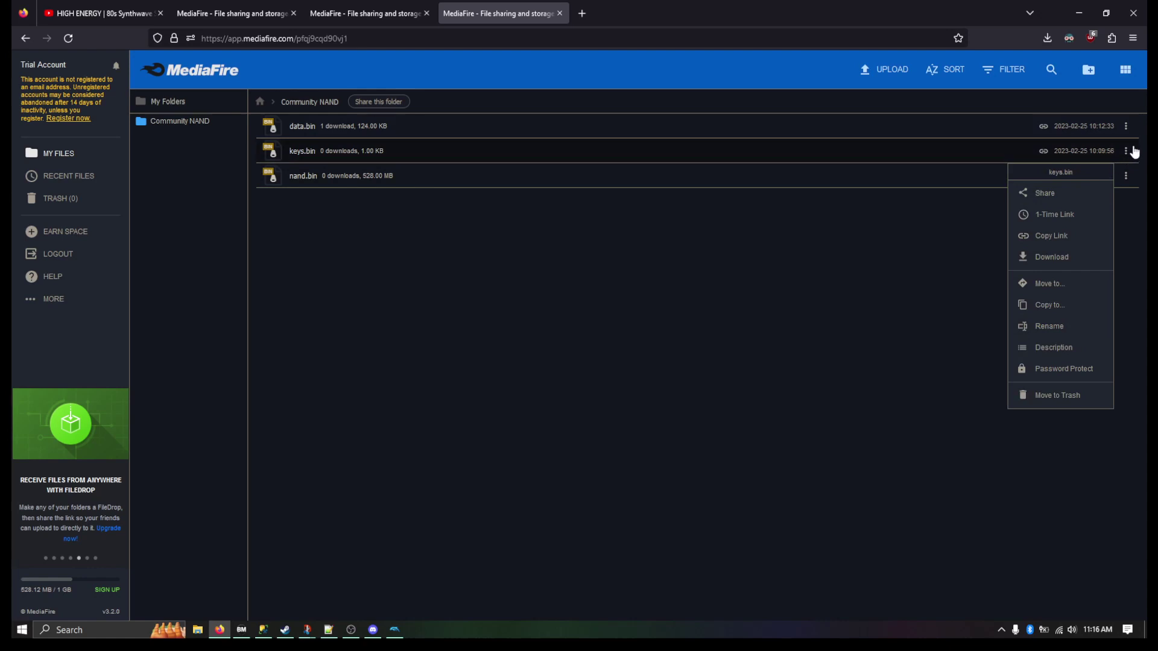
{"action": "left_click", "coordinate": [758, 360]}
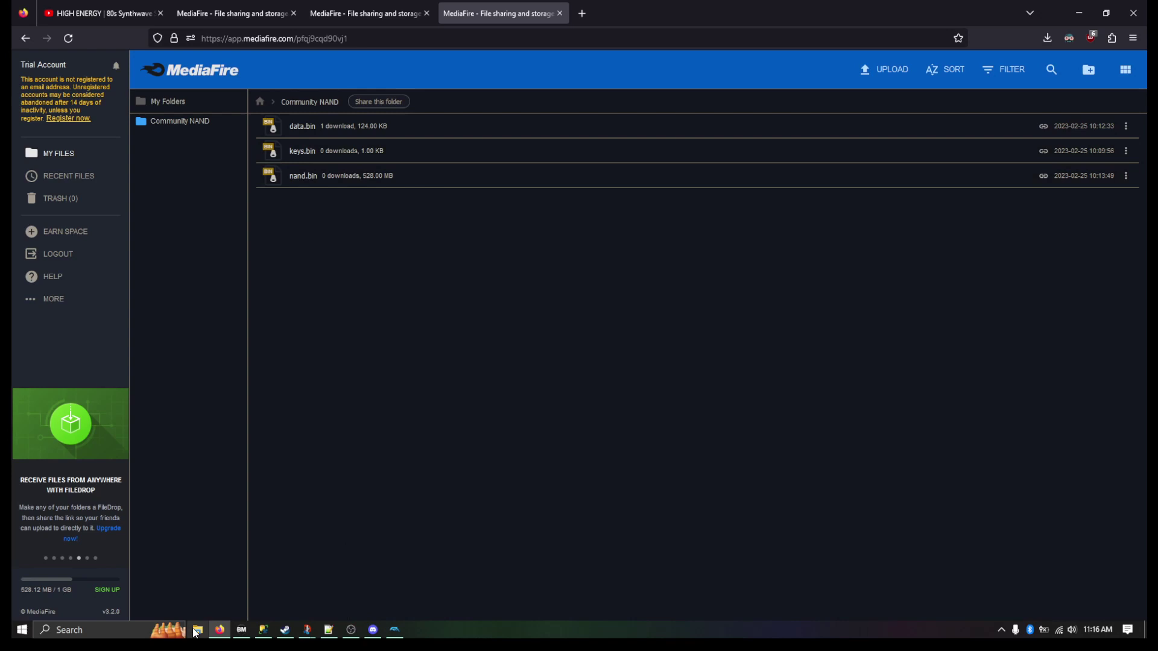
- Open the Downloads folder in File Explorer to check for the nand.bin and keys.bin files
{"action": "key", "text": "super+e"}
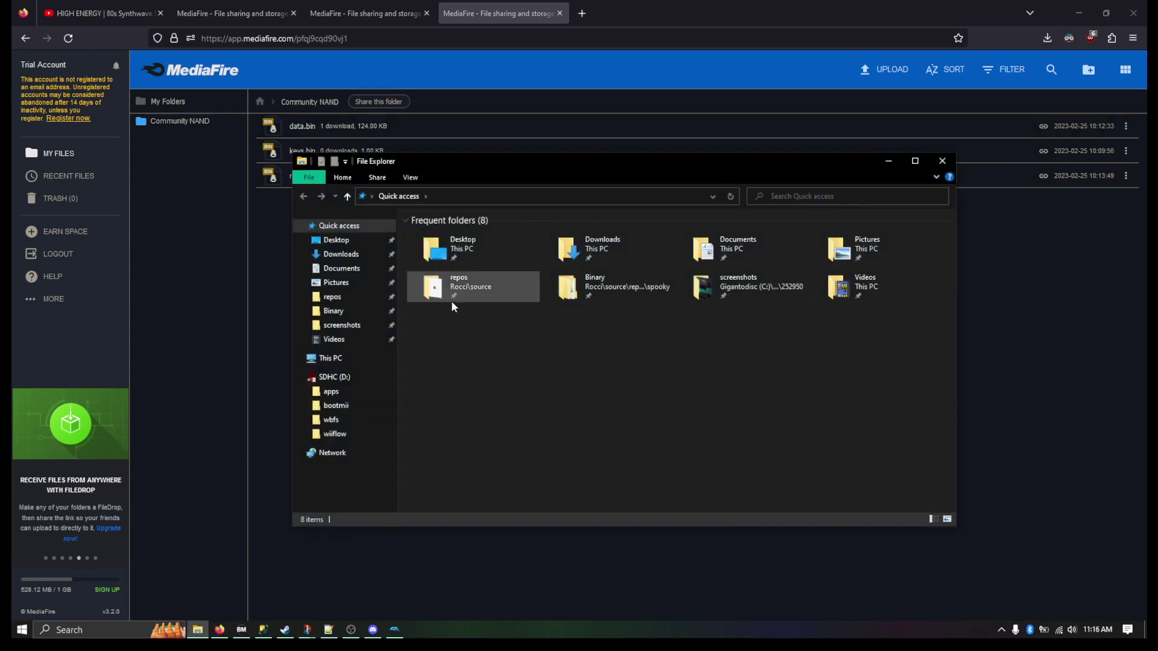
{"action": "left_click", "coordinate": [341, 254]}
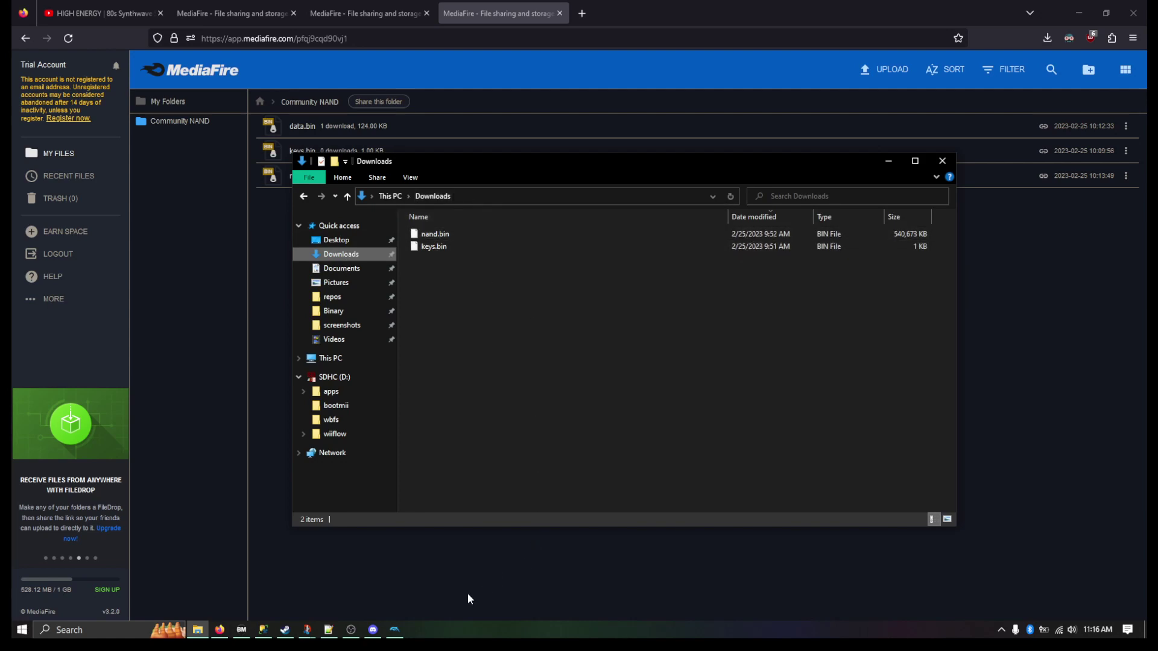
- Switch to Dolphin, try the globe online mode in Mario Strikers Charged Football, and return to the game's main menu
{"action": "left_click", "coordinate": [398, 631]}
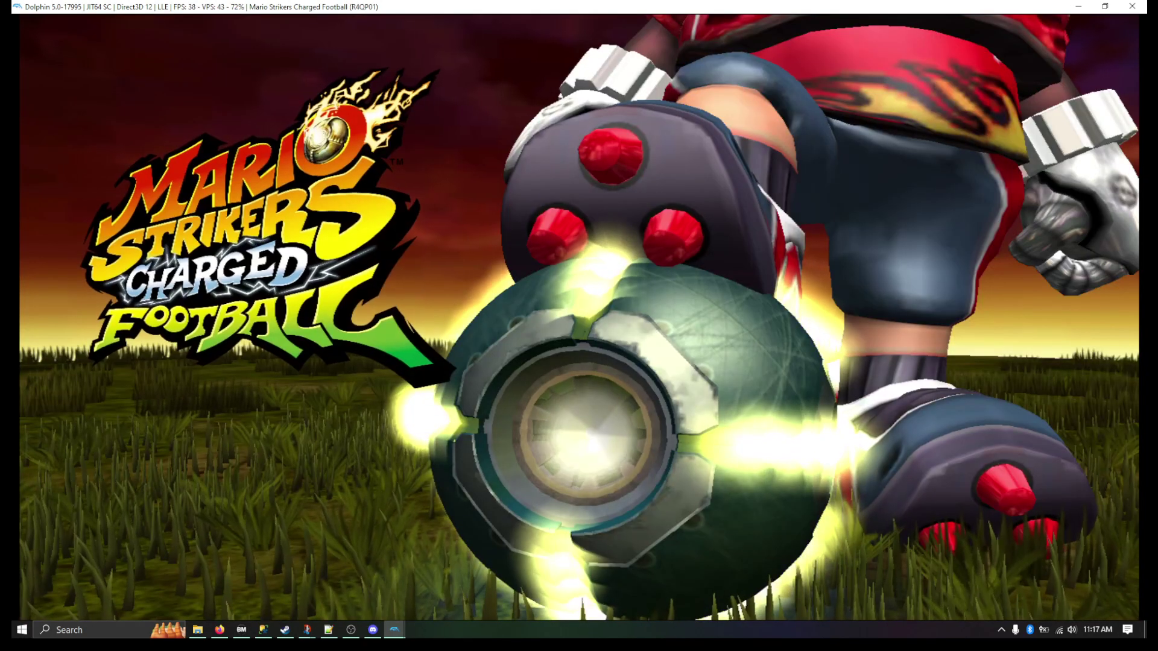
{"action": "key", "text": "Return"}
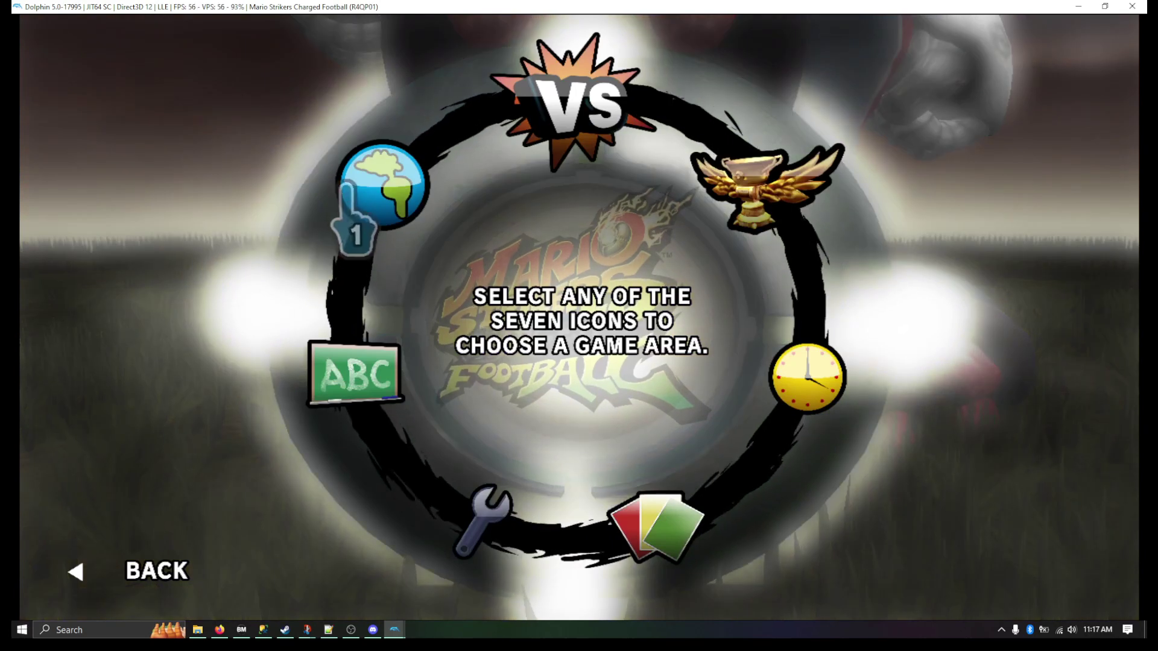
{"action": "left_click", "coordinate": [348, 187]}
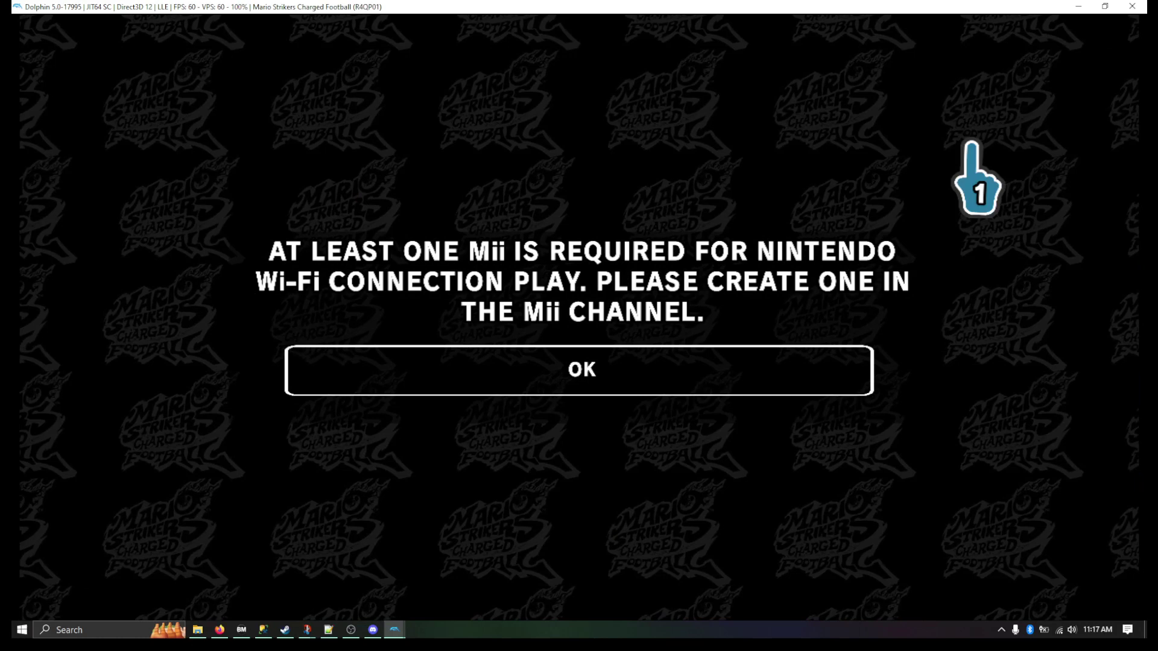
{"action": "left_click", "coordinate": [555, 343]}
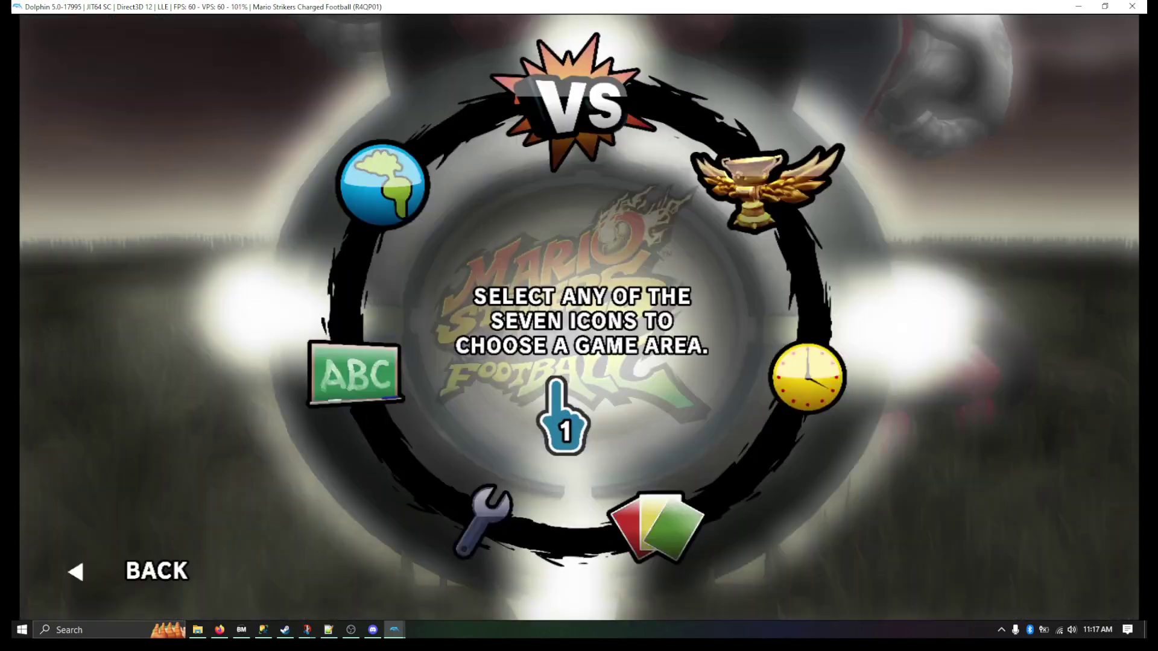
- Stop the current emulation and select the 1.87 GiB Mario Strikers Charged Football entry in the game list
{"action": "left_click", "coordinate": [1133, 6]}
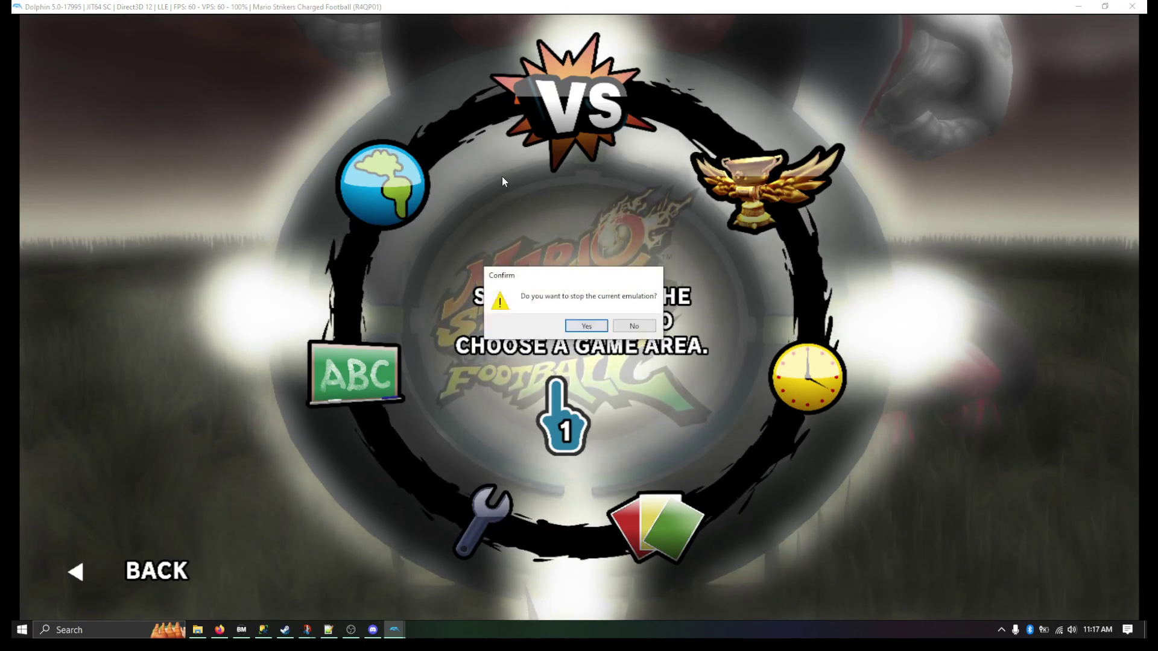
{"action": "left_click", "coordinate": [597, 324]}
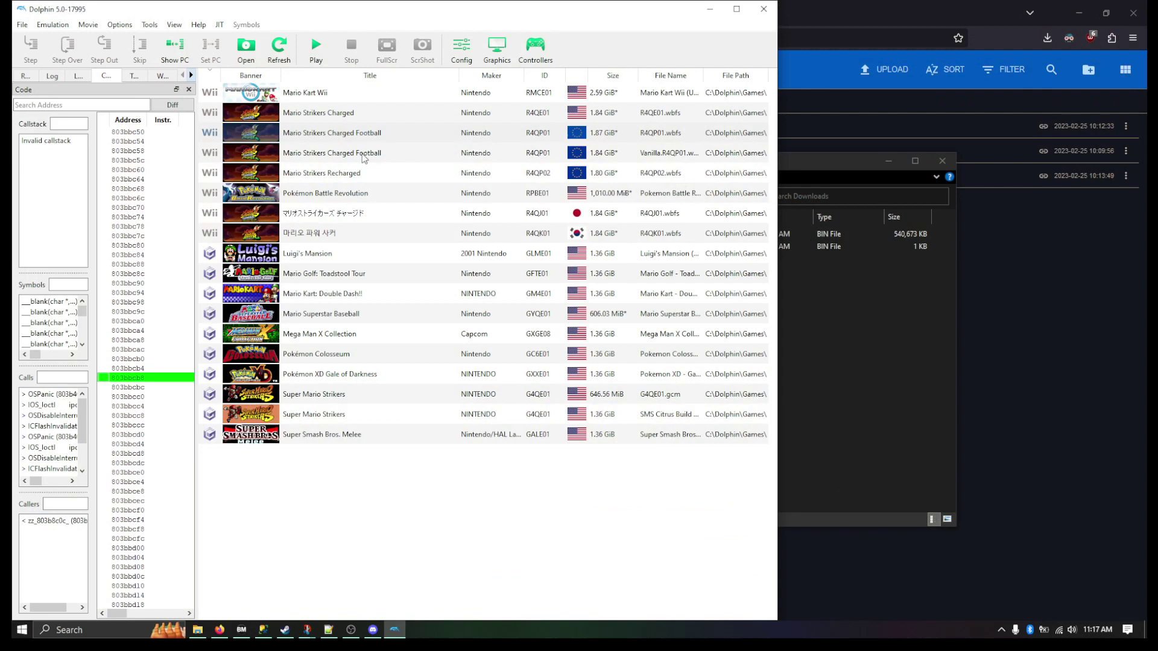
{"action": "left_click", "coordinate": [366, 135]}
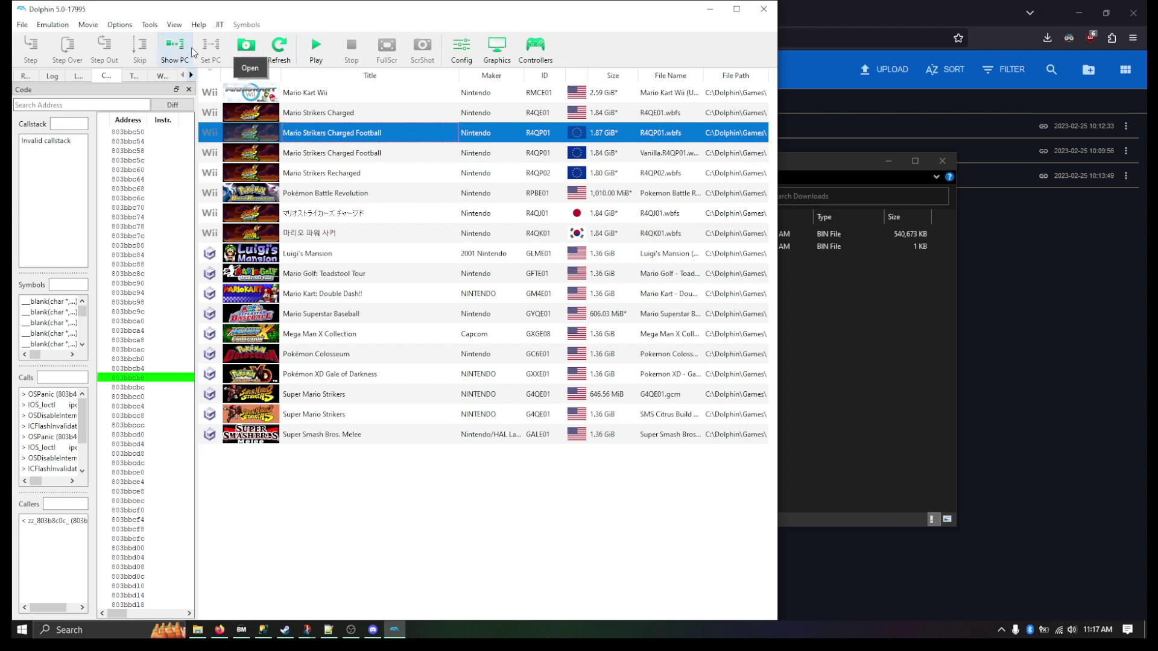
- Begin exporting all Wii saves and create a folder named WiiSaves in the Dolphin Emulator documents folder
{"action": "left_click", "coordinate": [152, 26]}
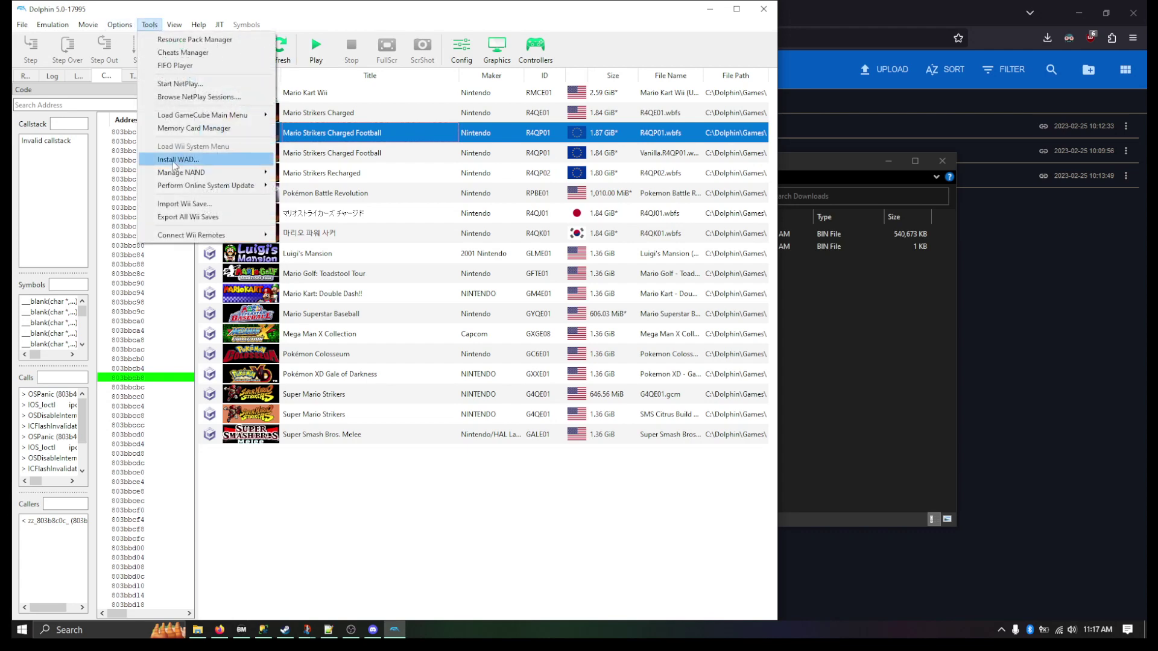
{"action": "left_click", "coordinate": [187, 216]}
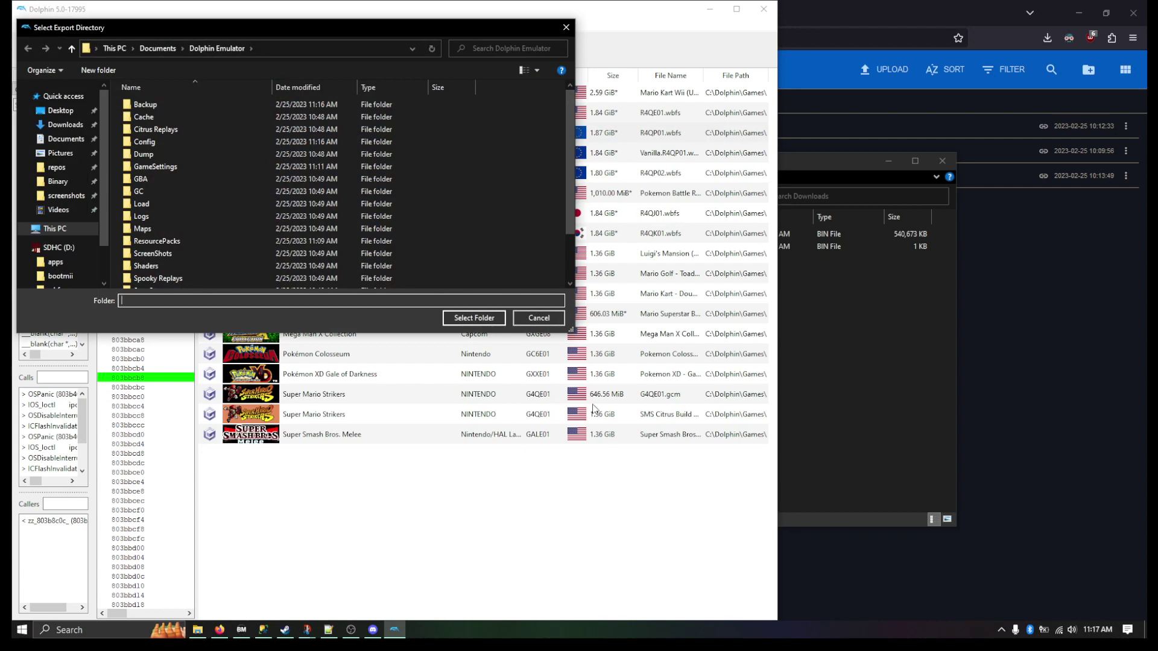
{"action": "right_click", "coordinate": [510, 248]}
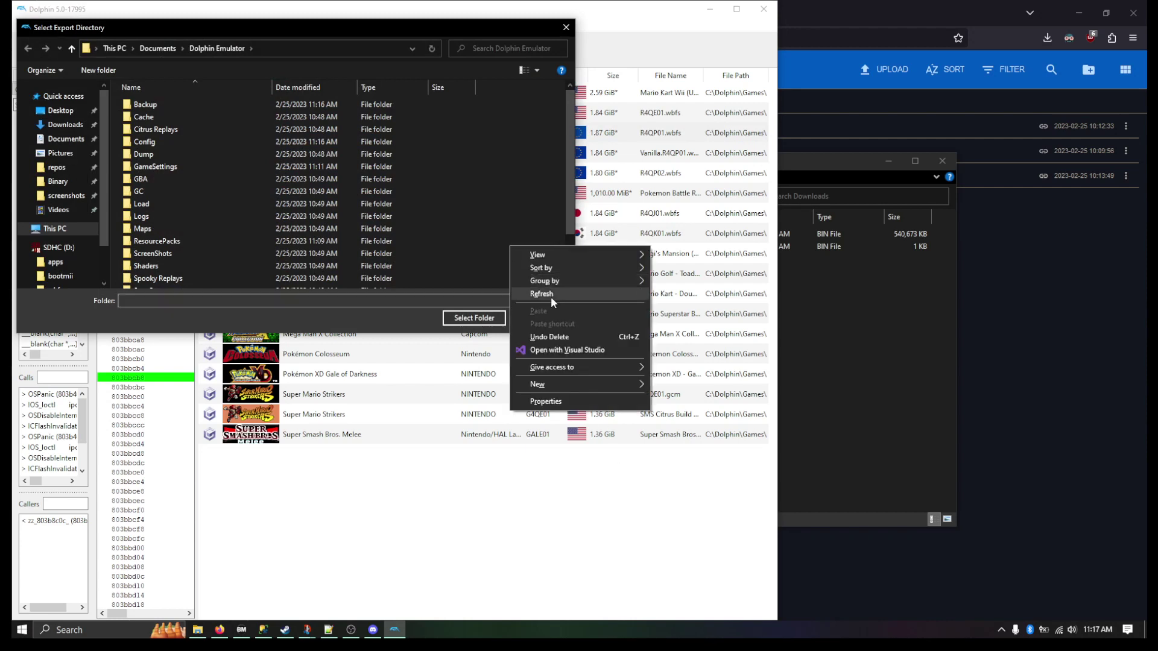
{"action": "mouse_move", "coordinate": [577, 389]}
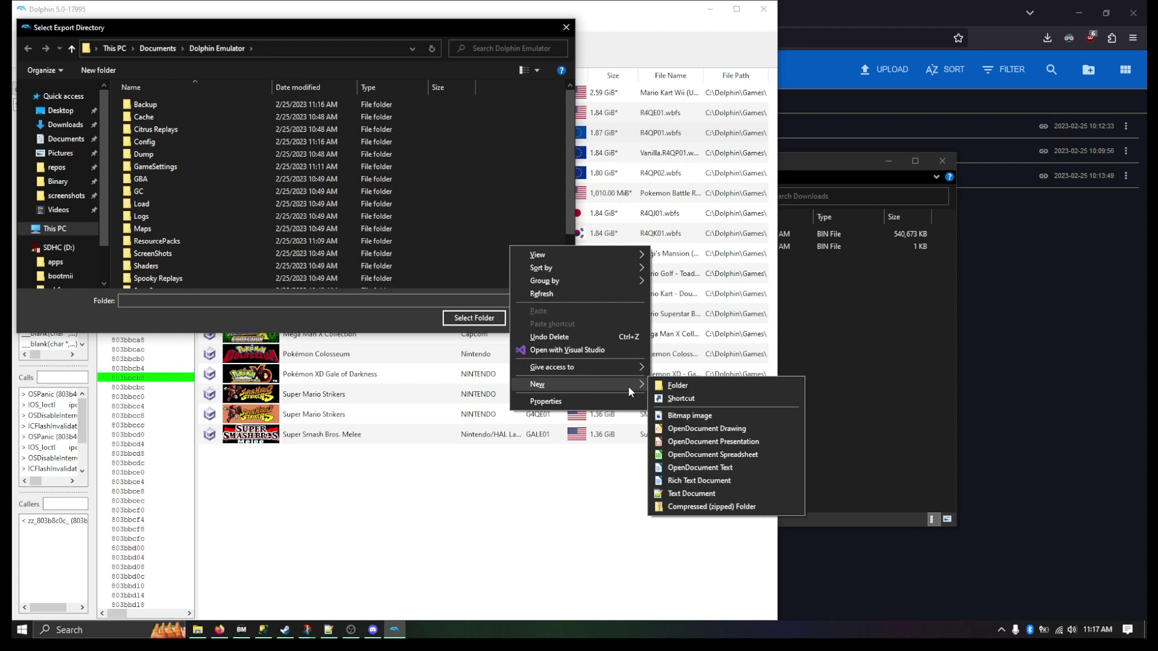
{"action": "left_click", "coordinate": [670, 386]}
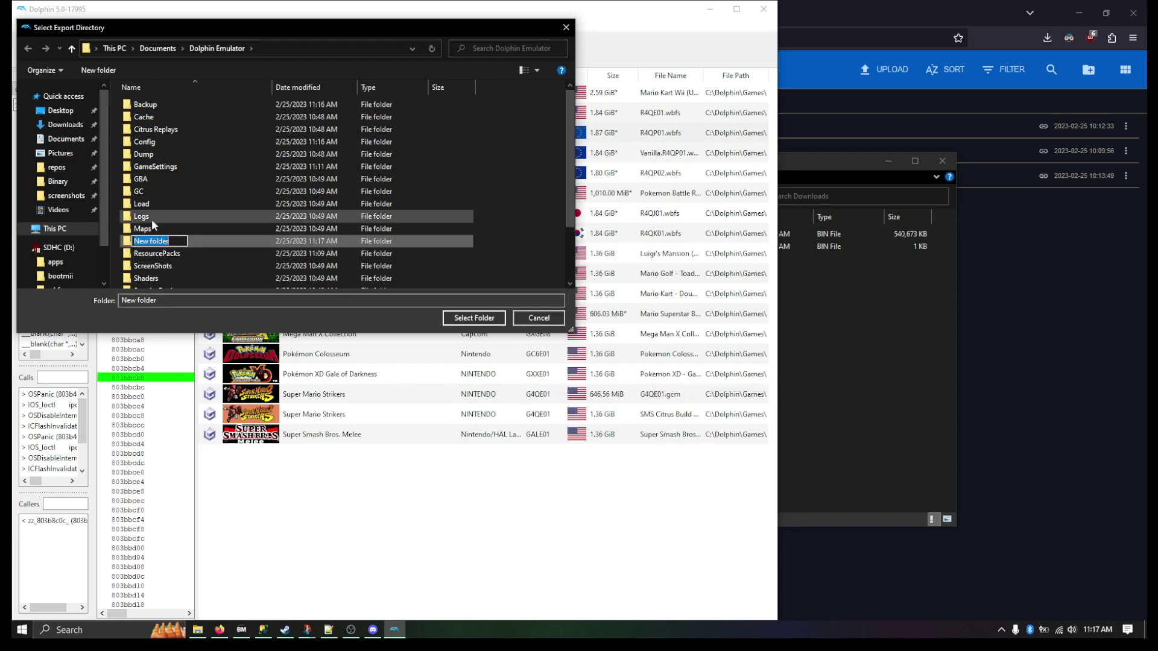
{"action": "type", "text": "W"}
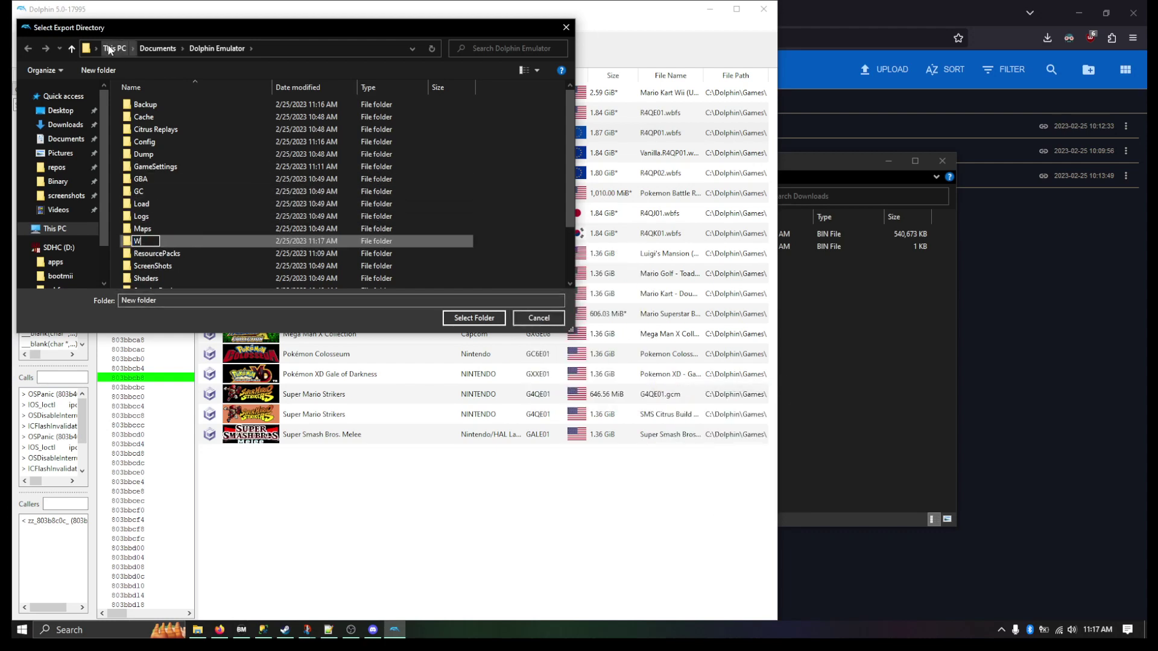
{"action": "type", "text": "iiSaves"}
{"action": "key", "text": "Return"}
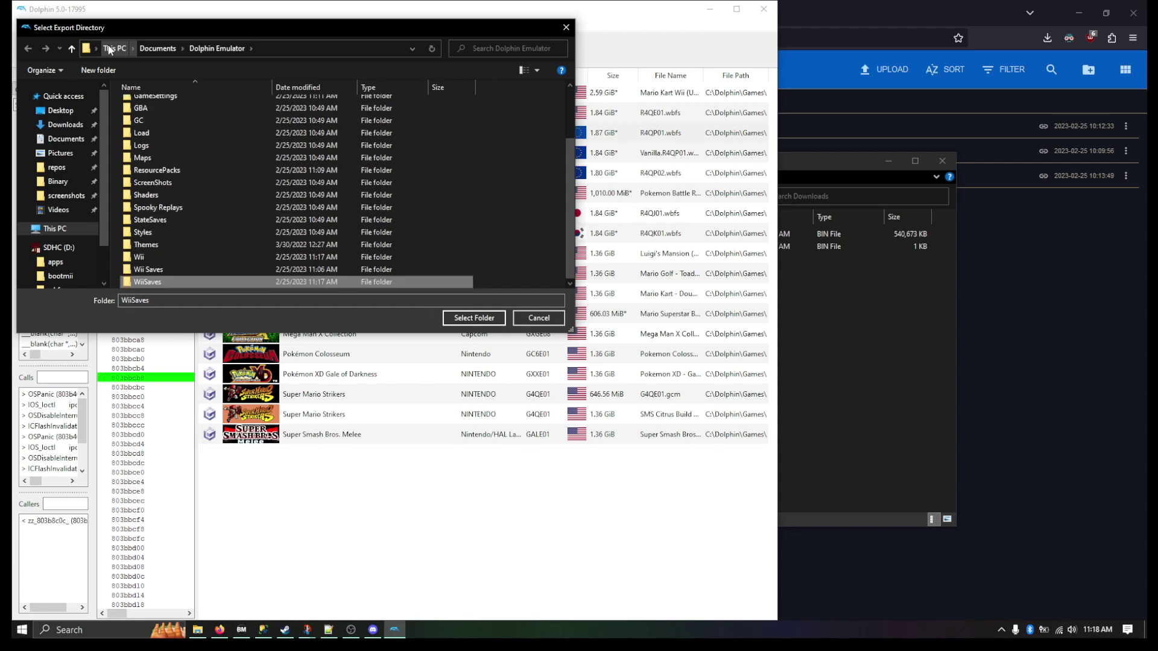
- Export all Wii saves into the WiiSaves folder and dismiss the export message
{"action": "key", "text": "Return"}
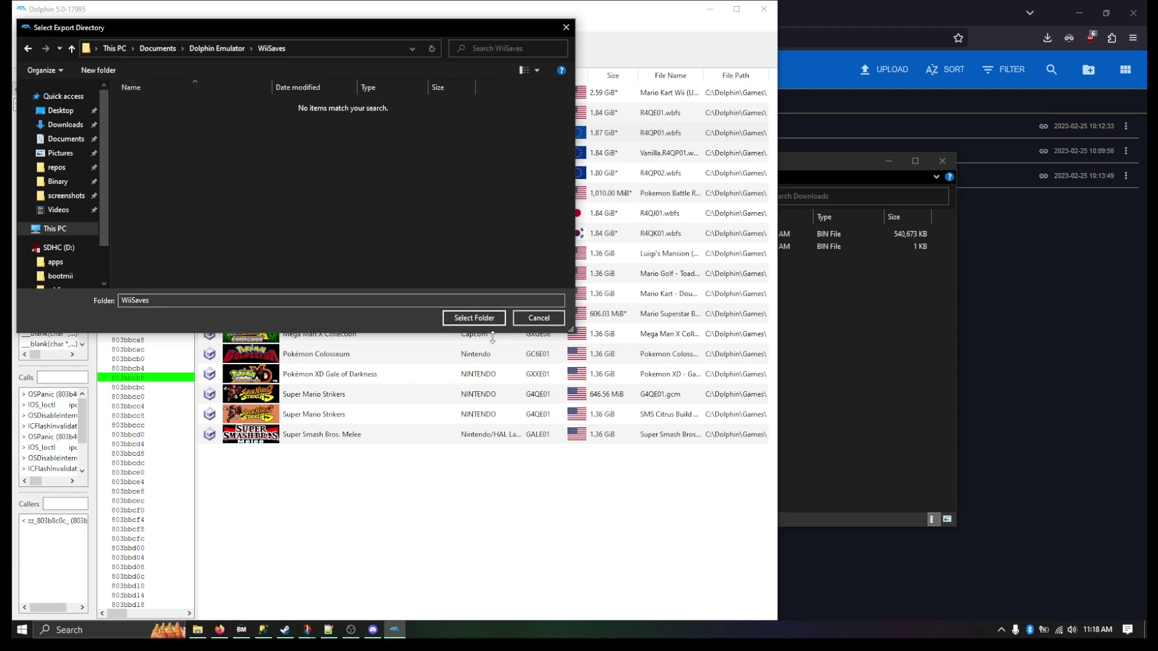
{"action": "left_click", "coordinate": [474, 318]}
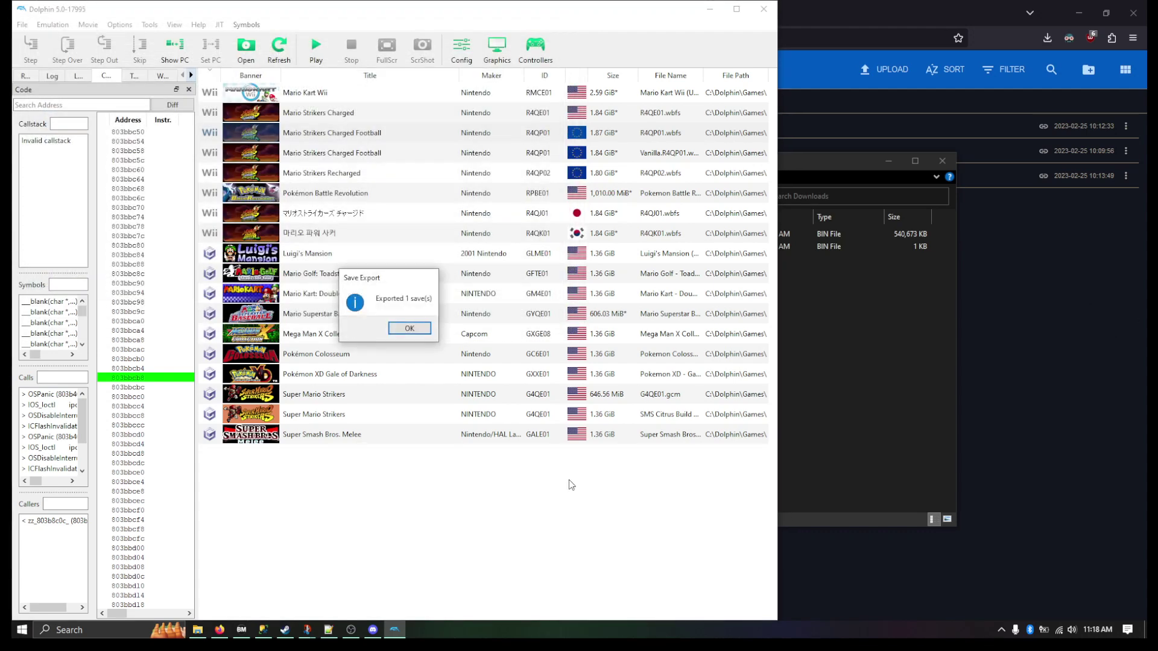
{"action": "left_click", "coordinate": [410, 329]}
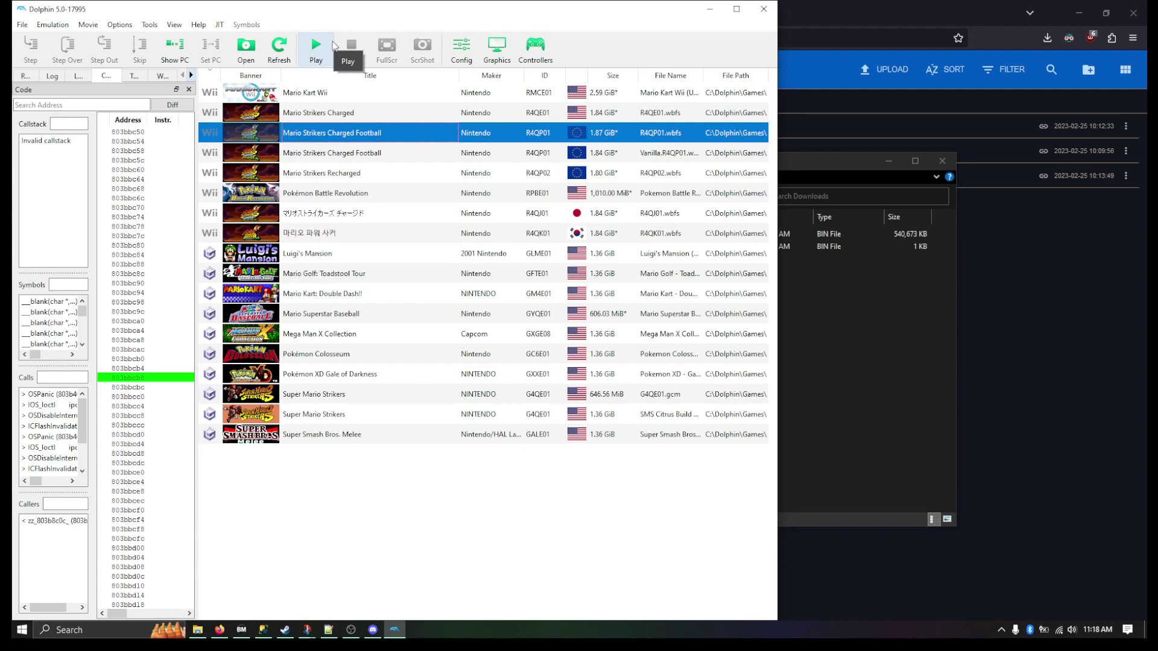
- Import the BootMii NAND backup nand.bin from the Downloads folder, accepting the overwrite of the current NAND
{"action": "left_click", "coordinate": [159, 26]}
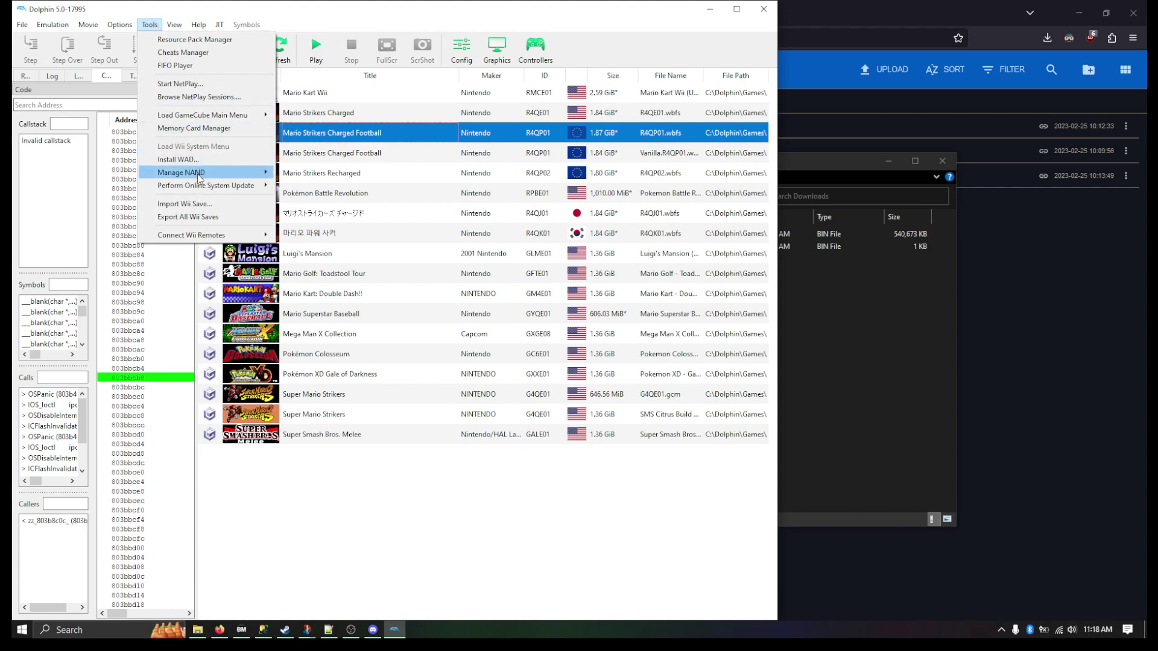
{"action": "mouse_move", "coordinate": [199, 176]}
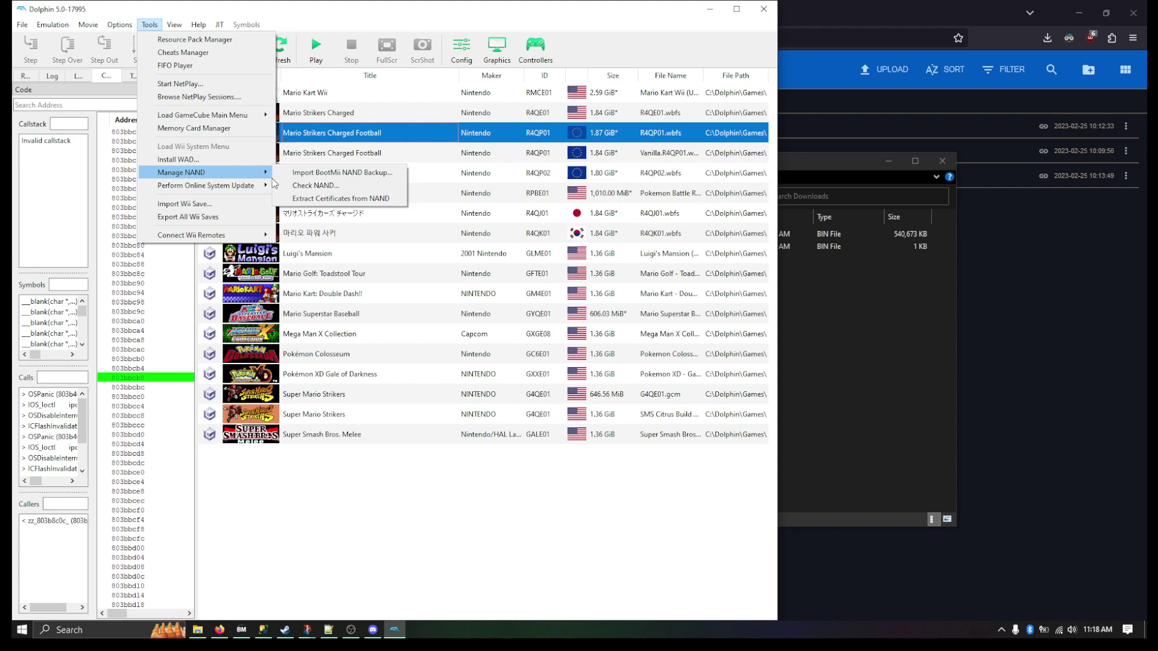
{"action": "left_click", "coordinate": [316, 175]}
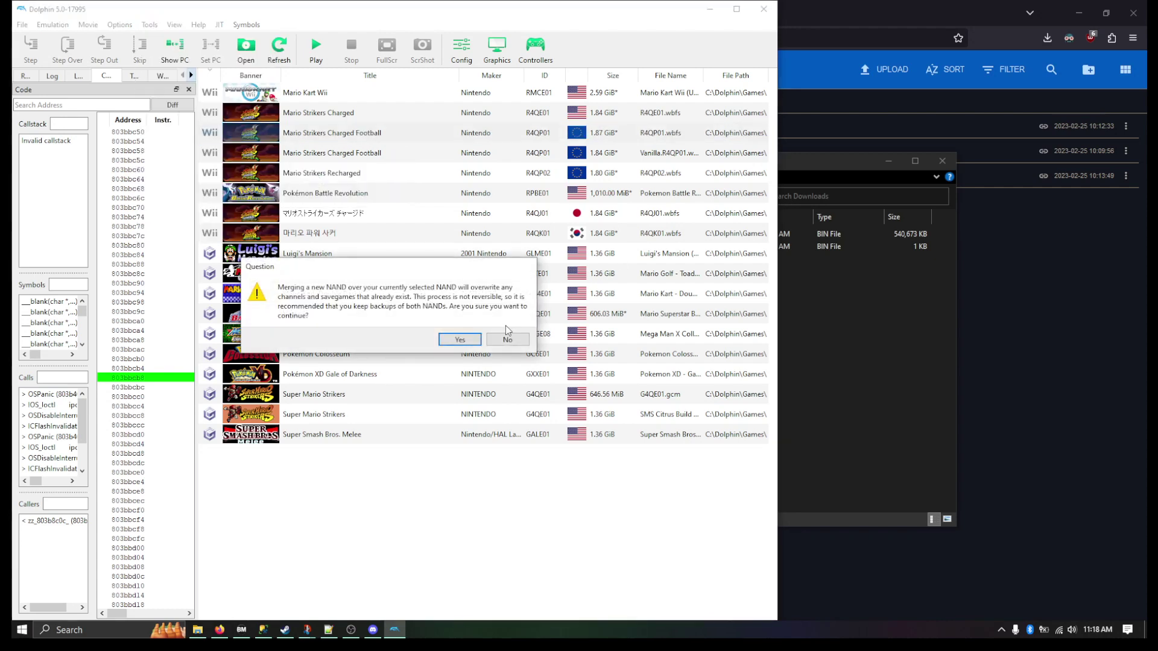
{"action": "left_click", "coordinate": [469, 342]}
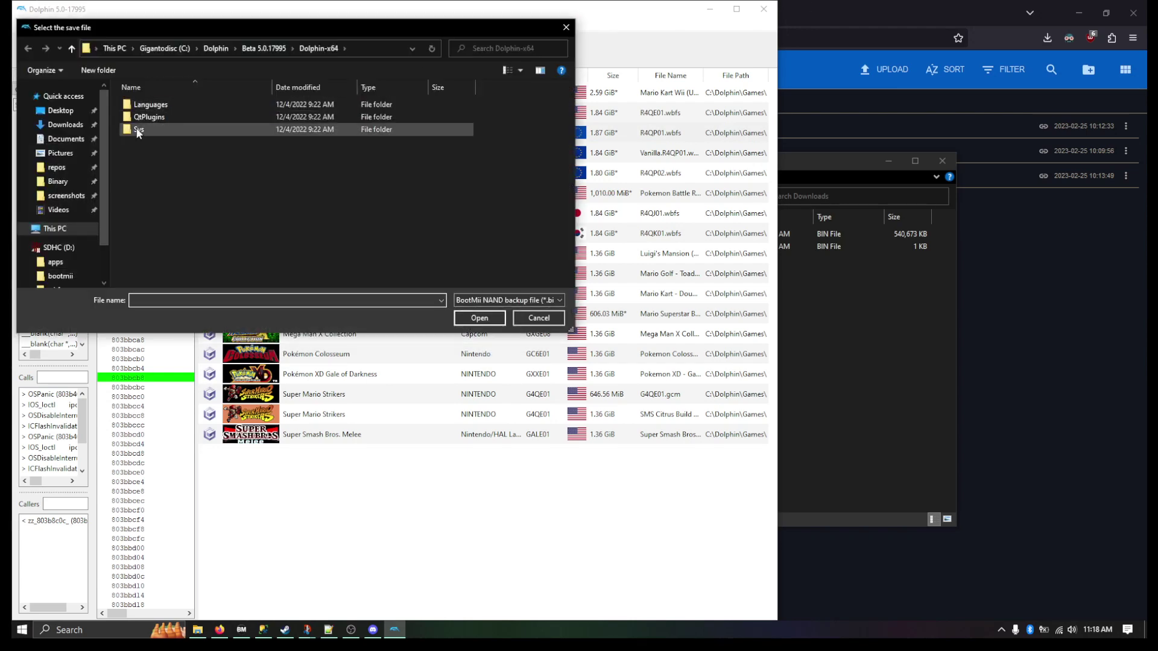
{"action": "left_click", "coordinate": [80, 125]}
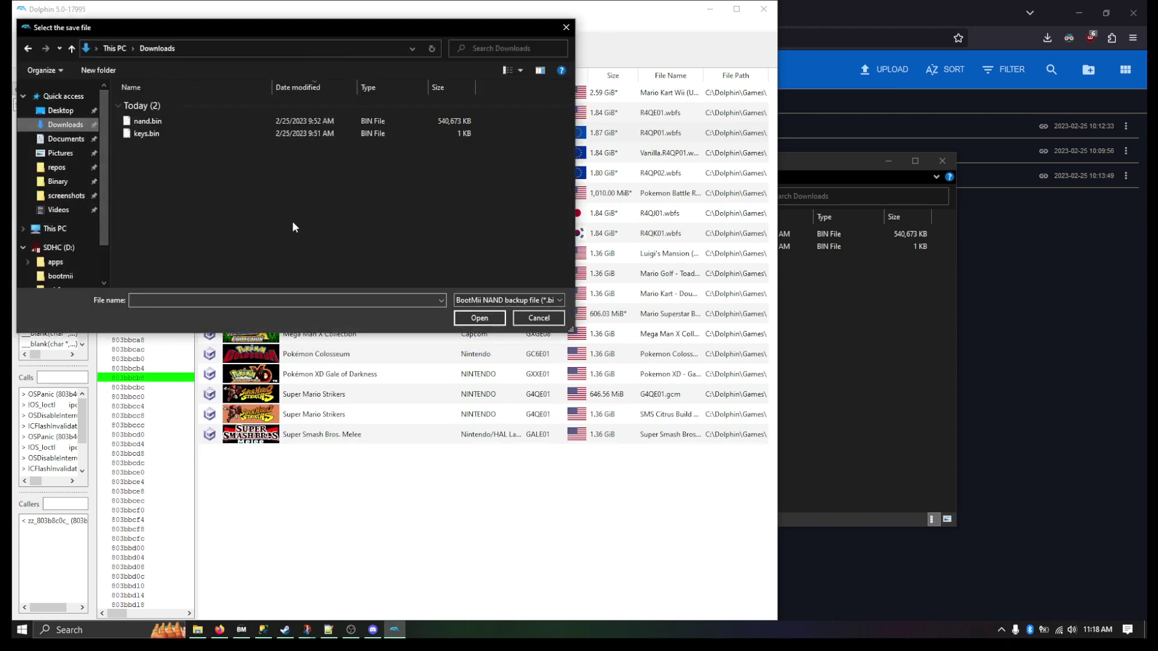
{"action": "left_click", "coordinate": [167, 120]}
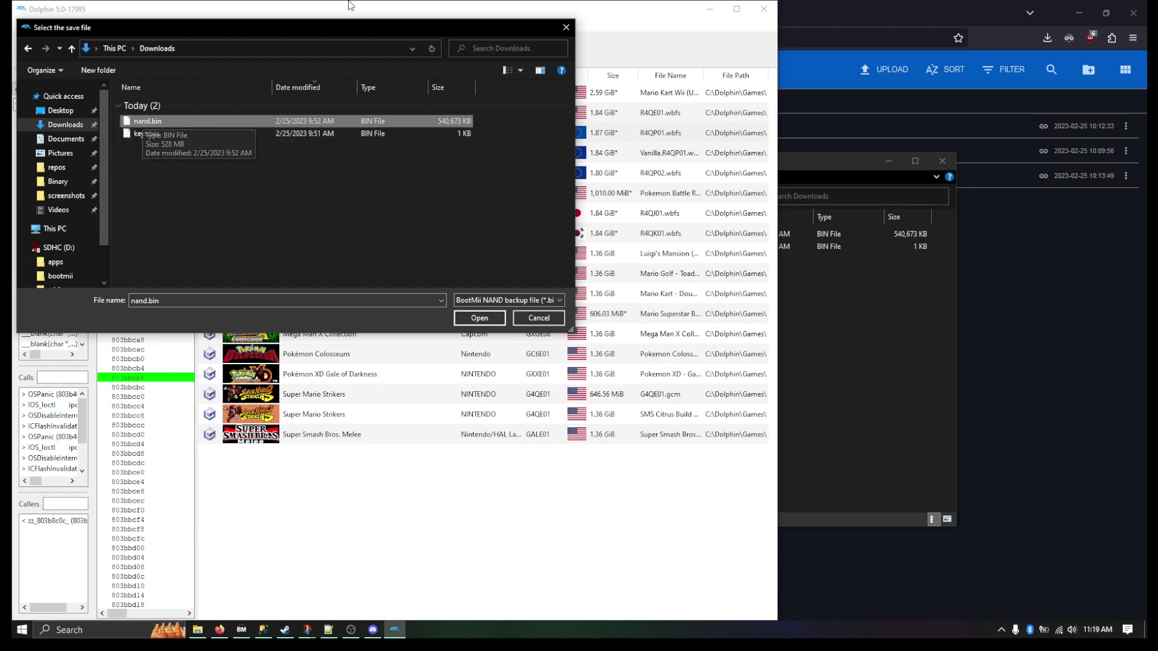
{"action": "double_click", "coordinate": [197, 119]}
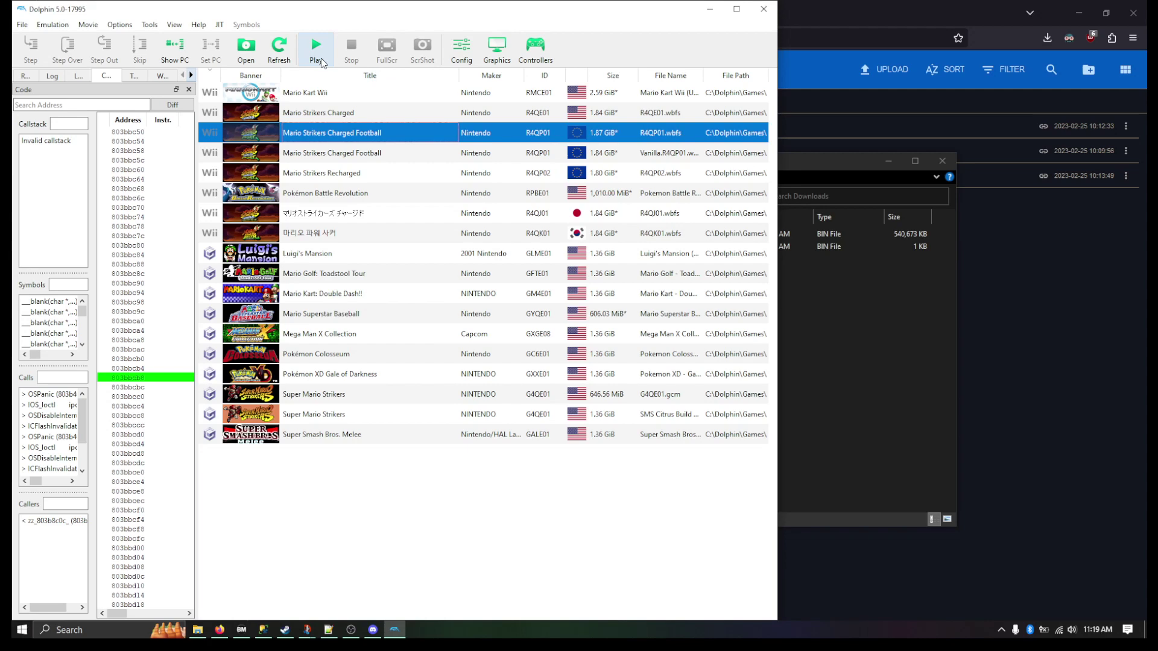
- Restart Dolphin Beta 17995 from the Steam library
{"action": "left_click", "coordinate": [316, 51]}
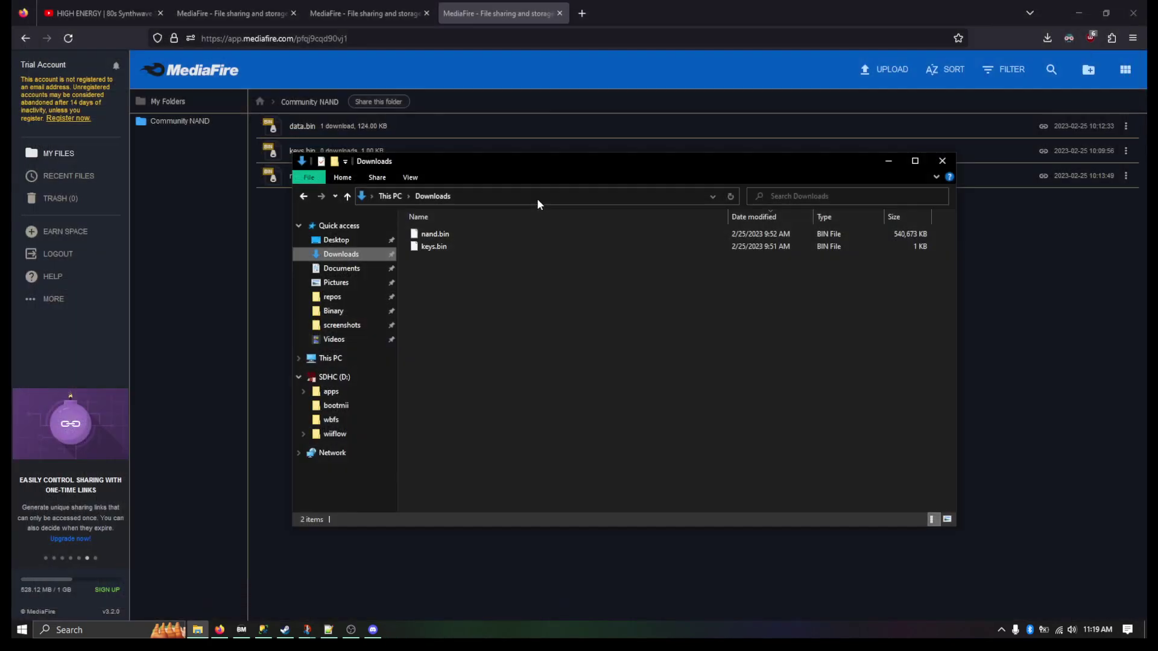
{"action": "left_click", "coordinate": [285, 630]}
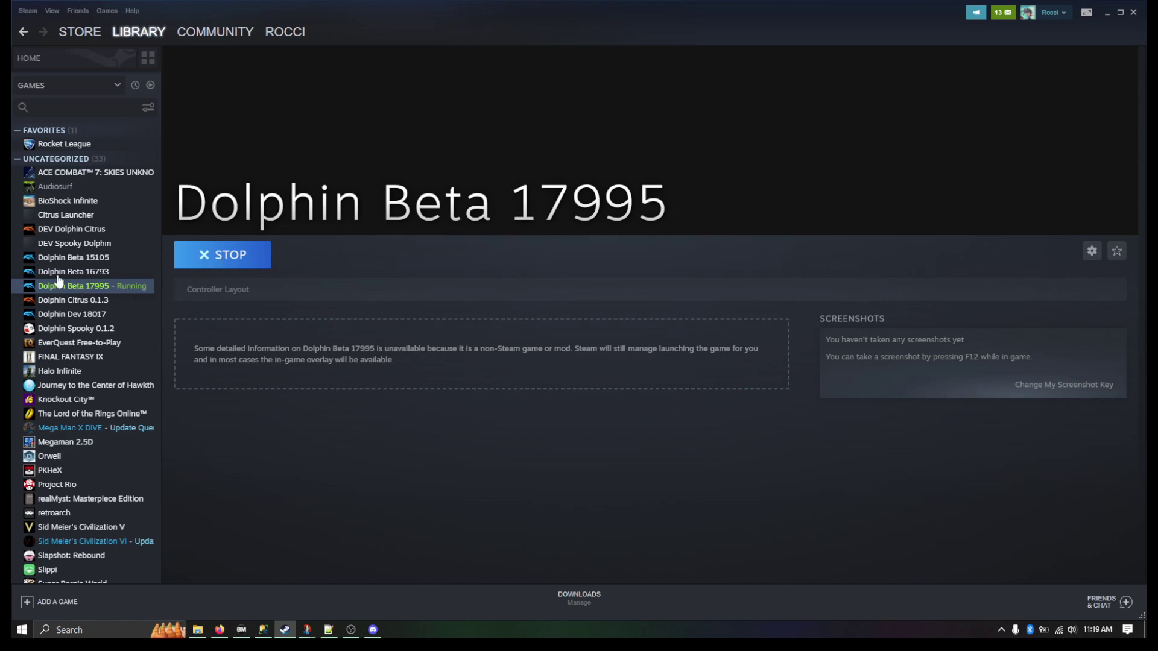
{"action": "right_click", "coordinate": [613, 630]}
{"action": "left_click", "coordinate": [289, 280]}
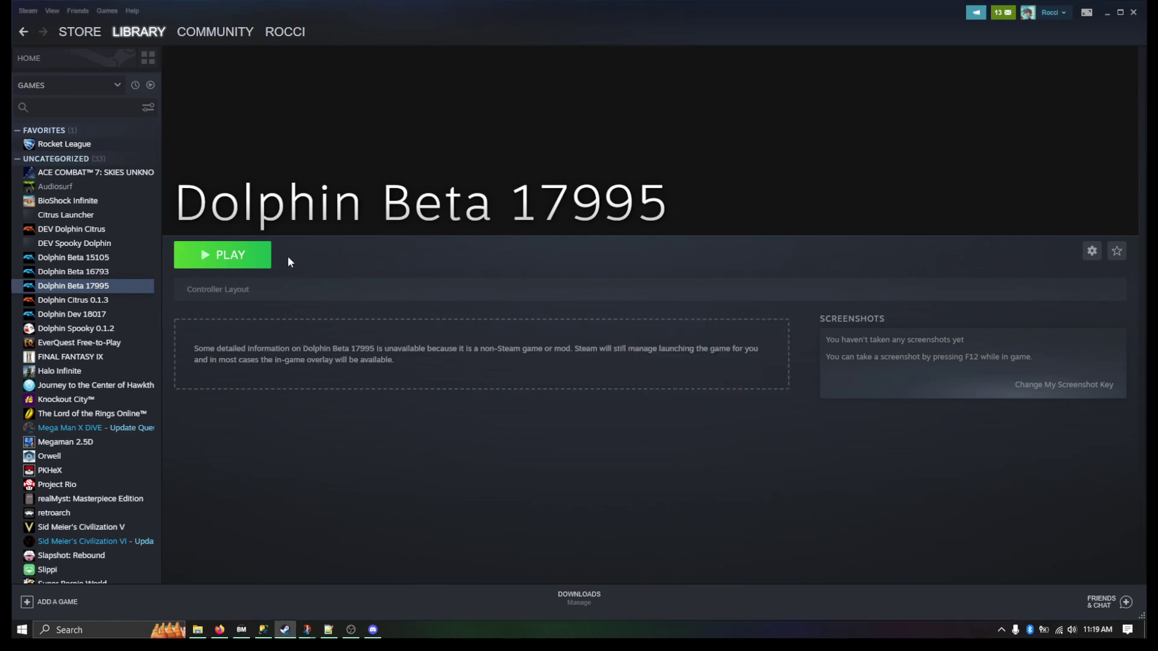
{"action": "left_click", "coordinate": [253, 255]}
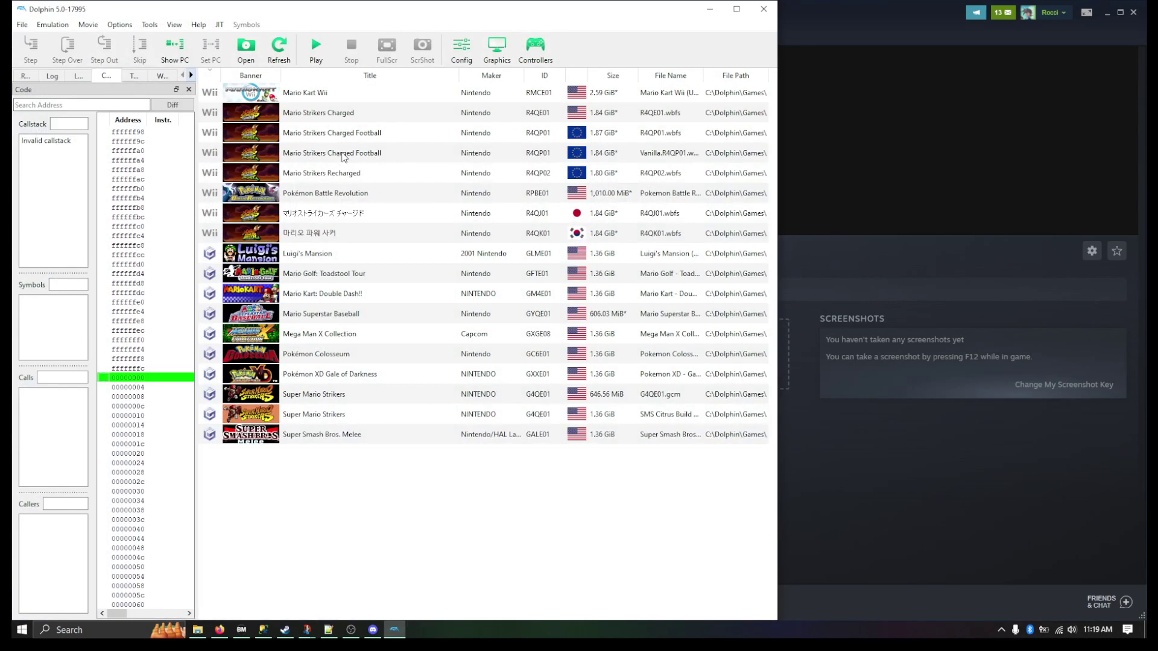
- Launch the 1.87 GiB Mario Strikers Charged Football and enter Nintendo Wi-Fi Connection mode, accepting the creation of new save data
{"action": "left_click", "coordinate": [364, 130]}
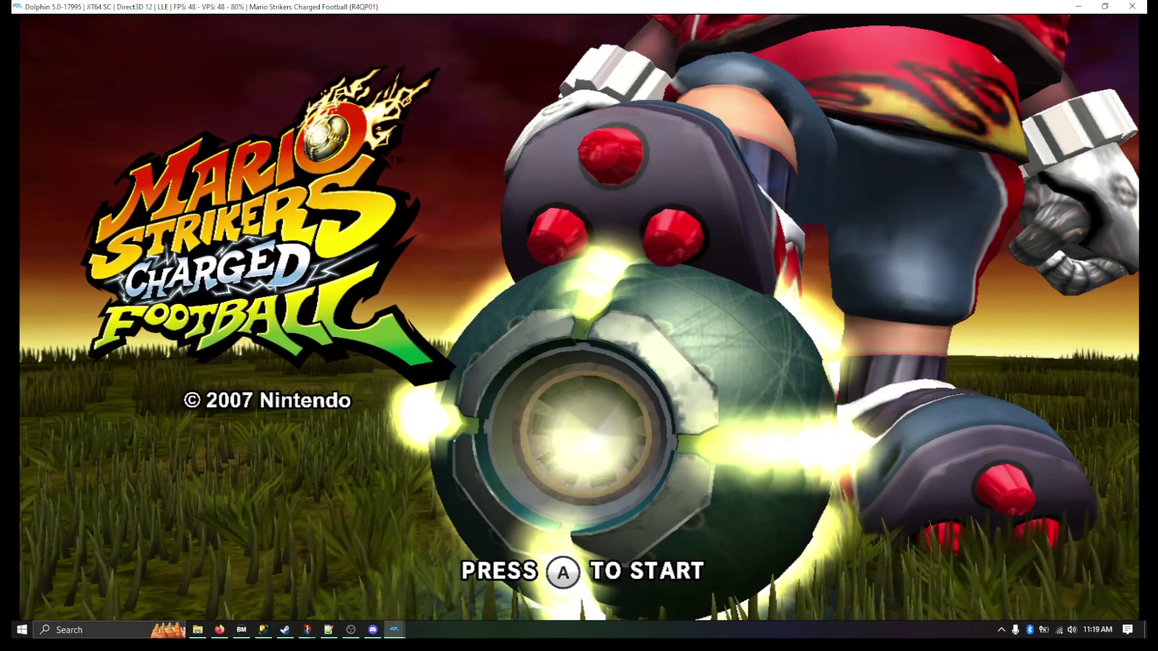
{"action": "left_click", "coordinate": [583, 325]}
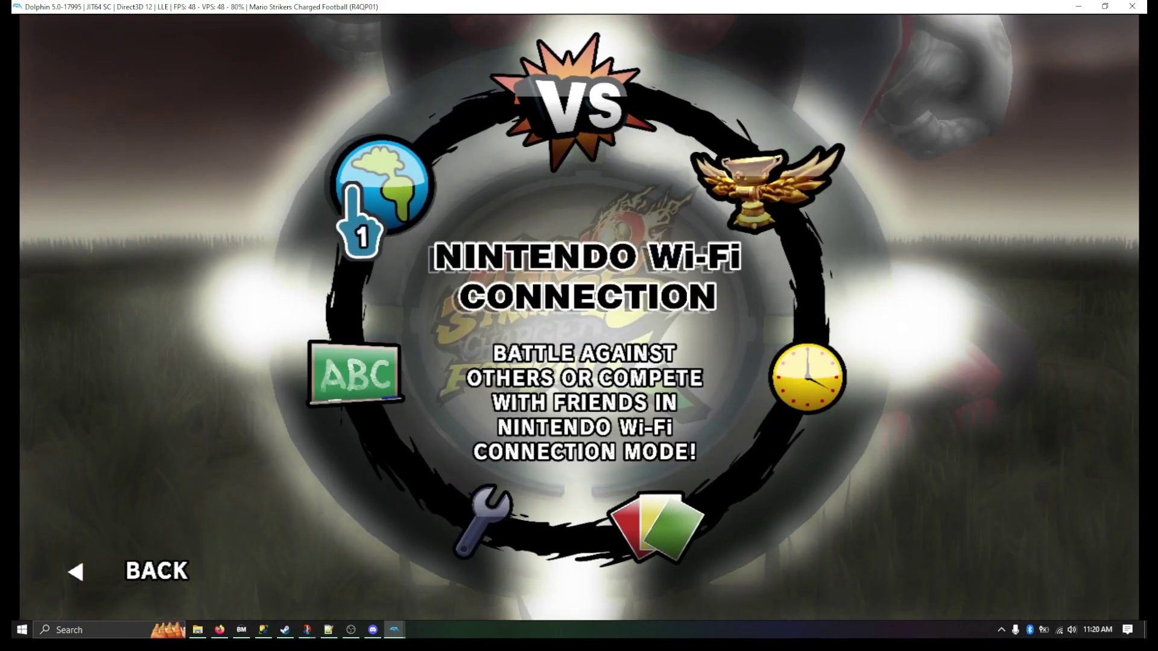
{"action": "left_click", "coordinate": [354, 188]}
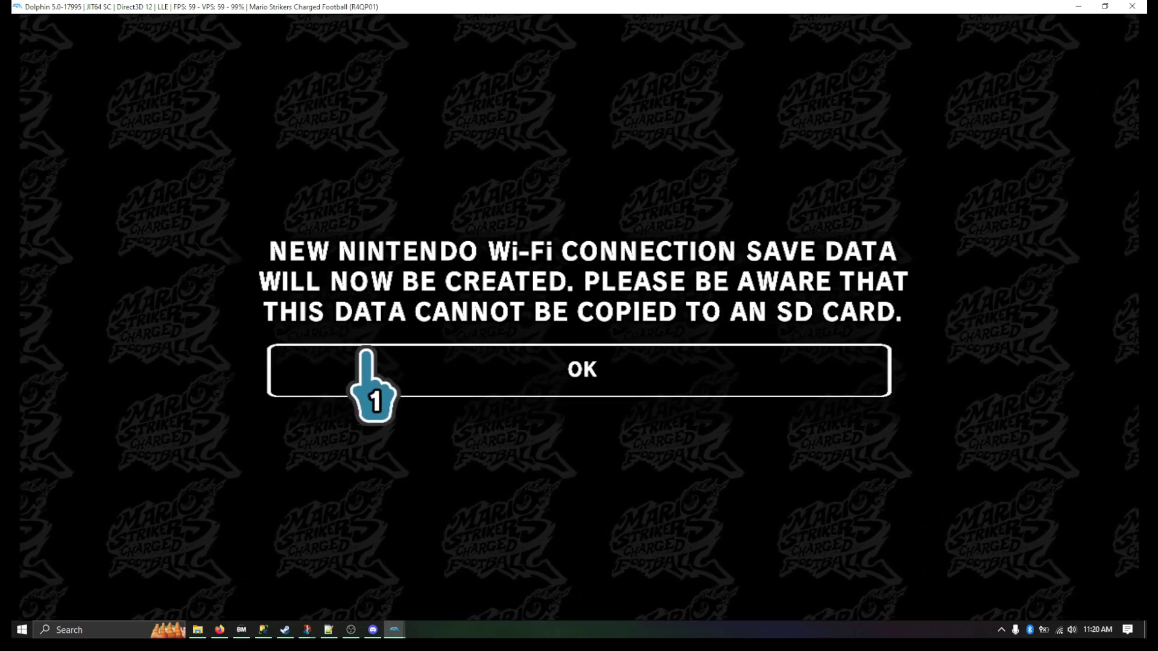
{"action": "left_click", "coordinate": [392, 386]}
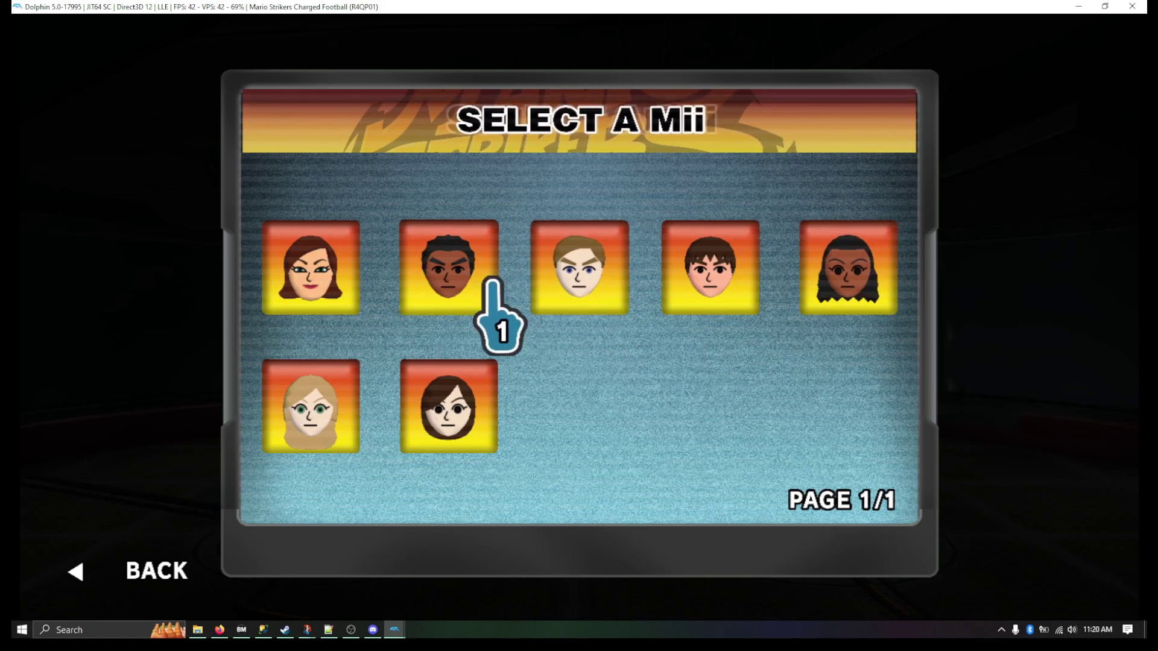
- Choose the Guest A Mii for the Nintendo Wi-Fi Connection profile and confirm its use
{"action": "left_click", "coordinate": [457, 257]}
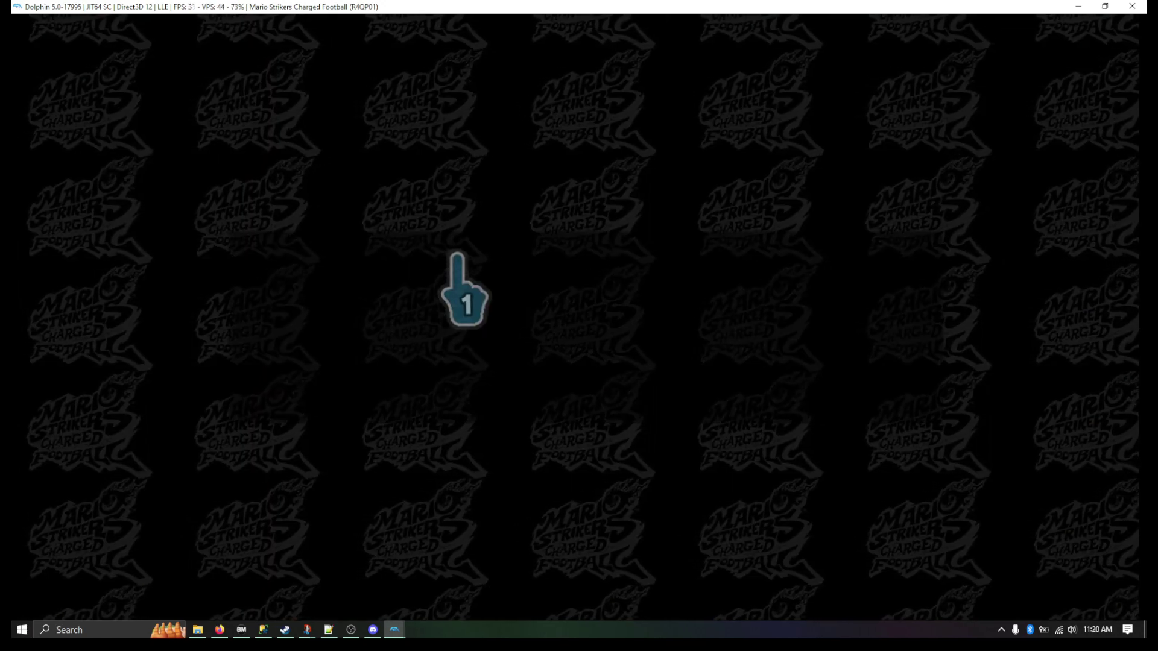
{"action": "left_click", "coordinate": [524, 349]}
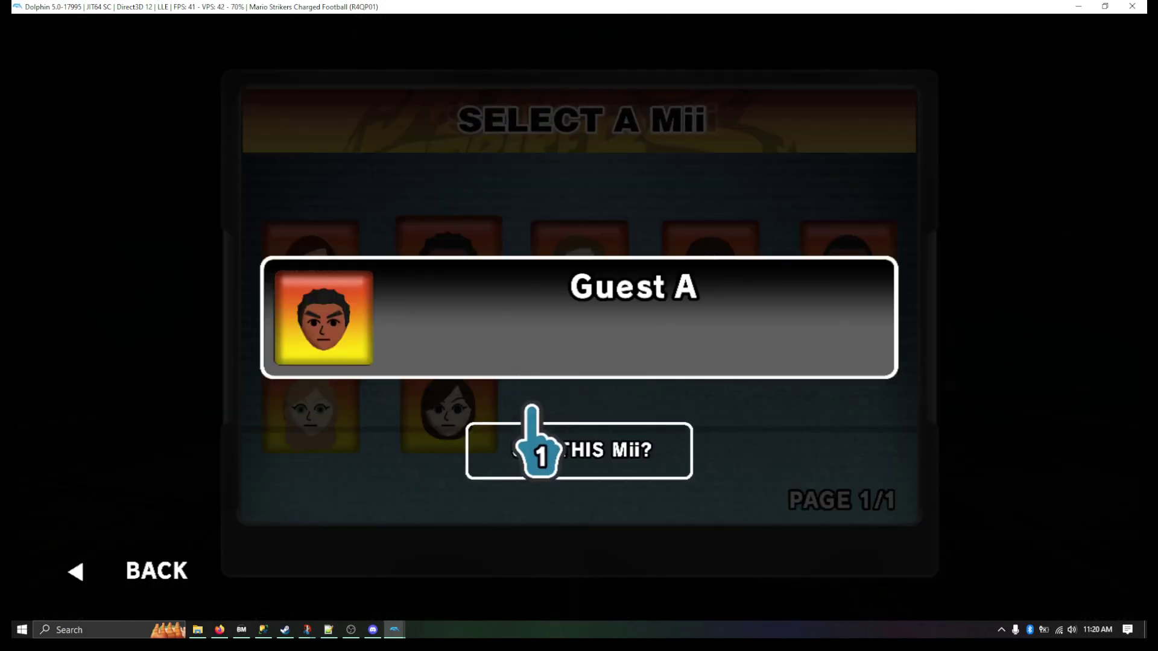
{"action": "left_click", "coordinate": [533, 434]}
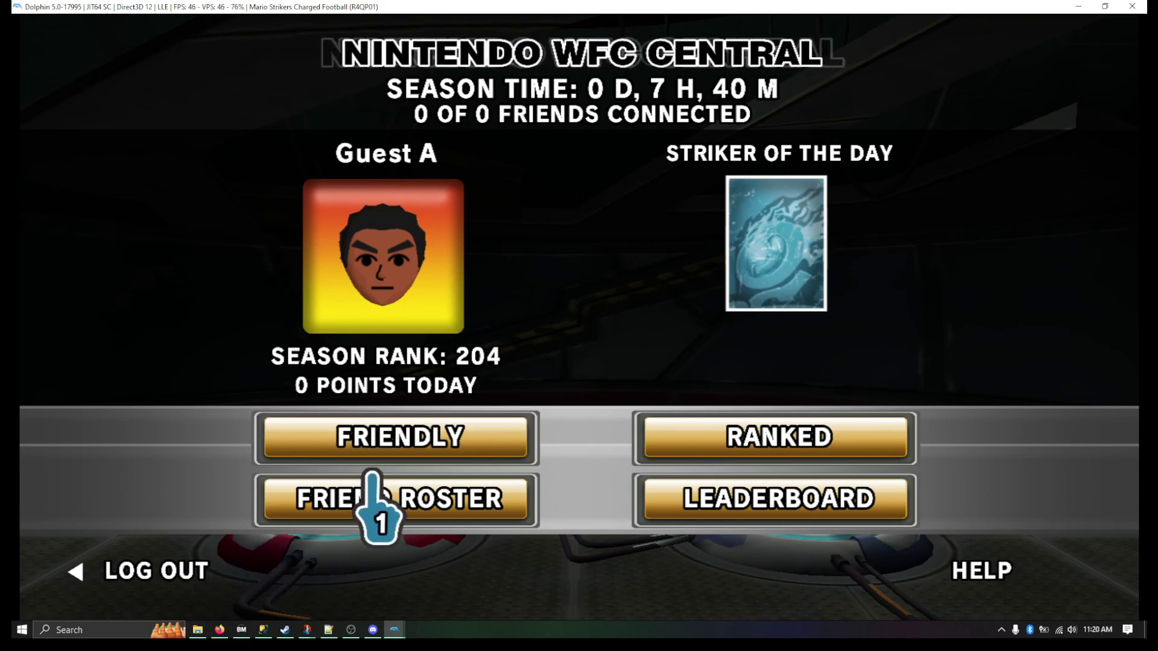
- Open the friend roster, view the friend code entry screen and go back, and restore the game to a smaller window
{"action": "left_click", "coordinate": [382, 492]}
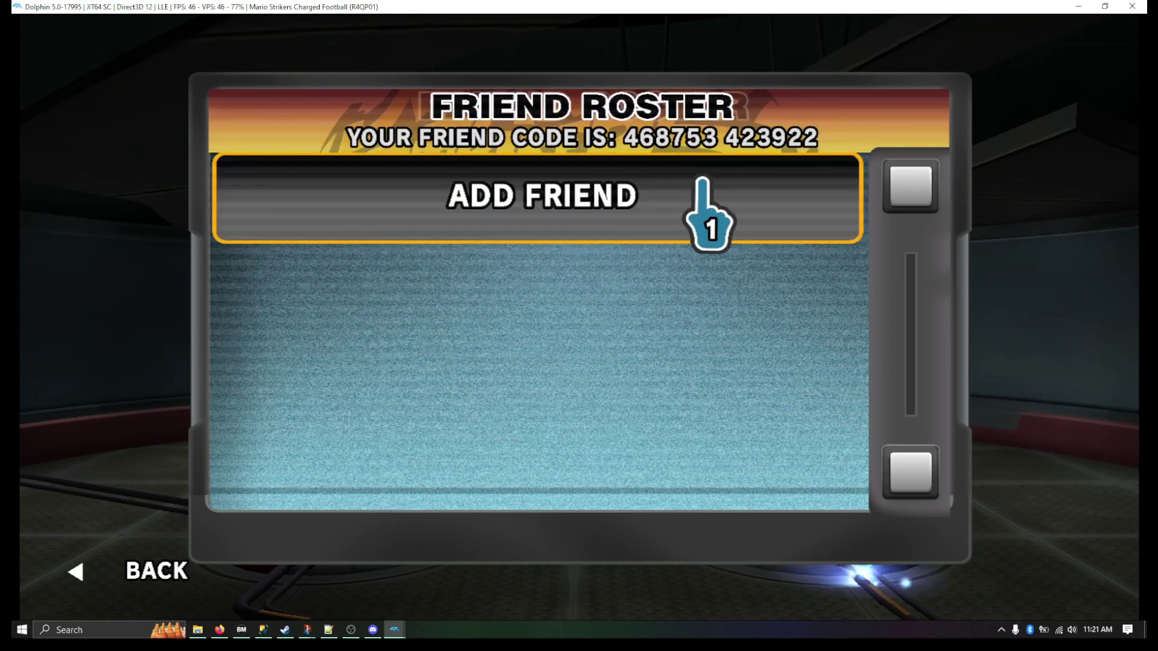
{"action": "left_click", "coordinate": [703, 181]}
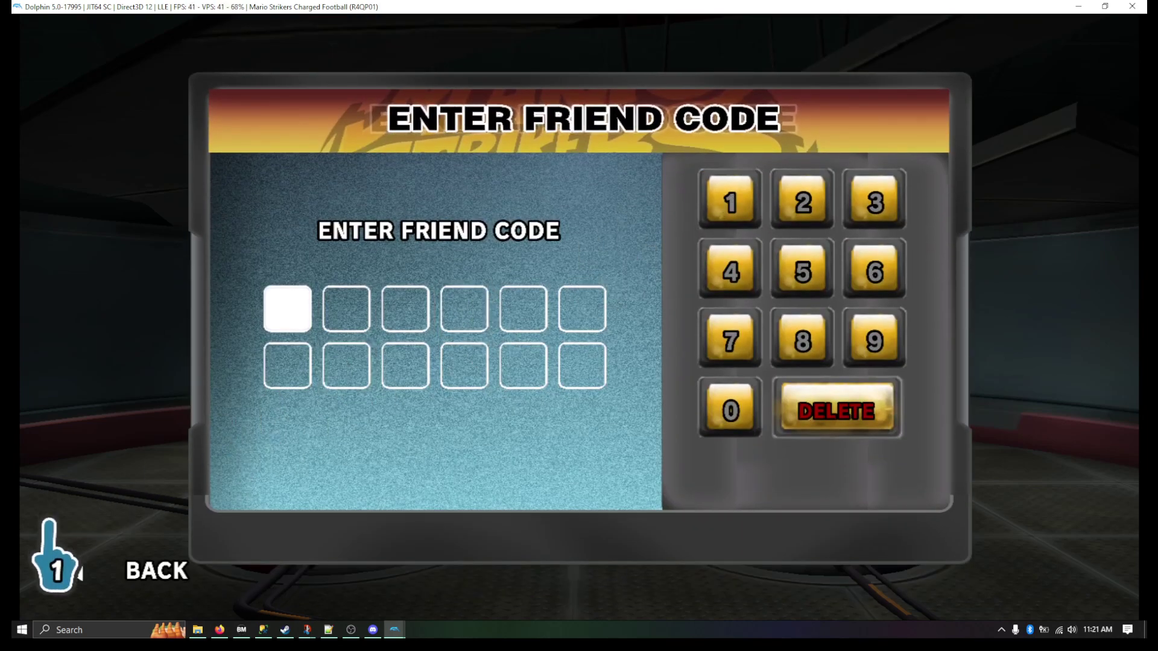
{"action": "left_click", "coordinate": [138, 573]}
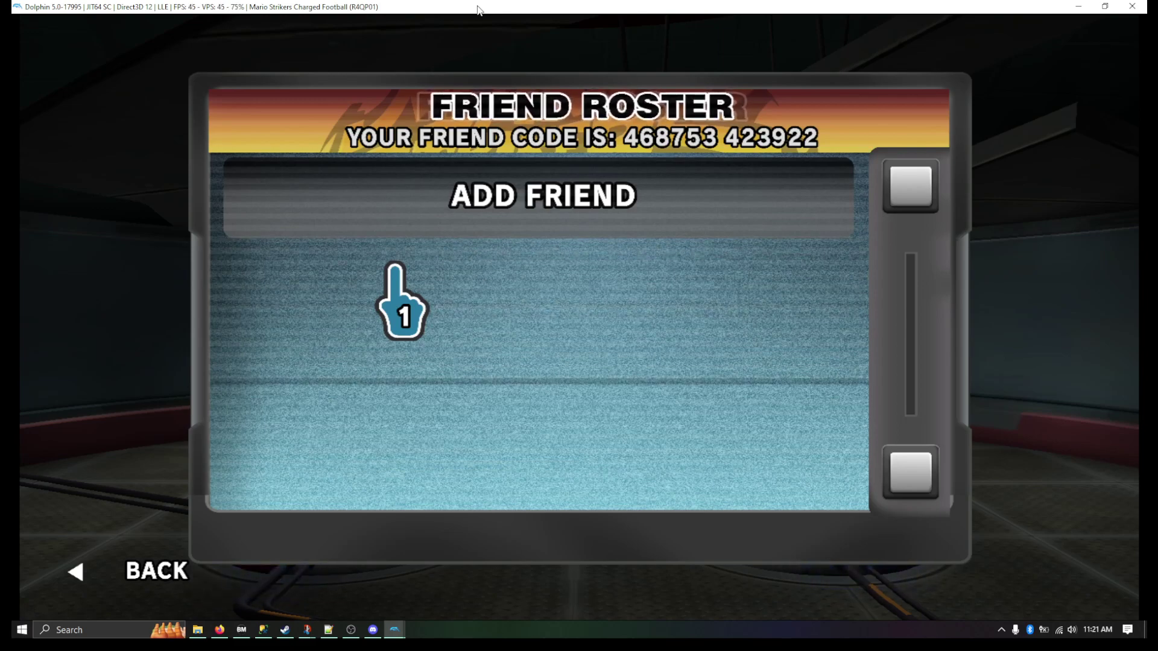
{"action": "left_click_drag", "start_coordinate": [478, 9], "coordinate": [777, 205]}
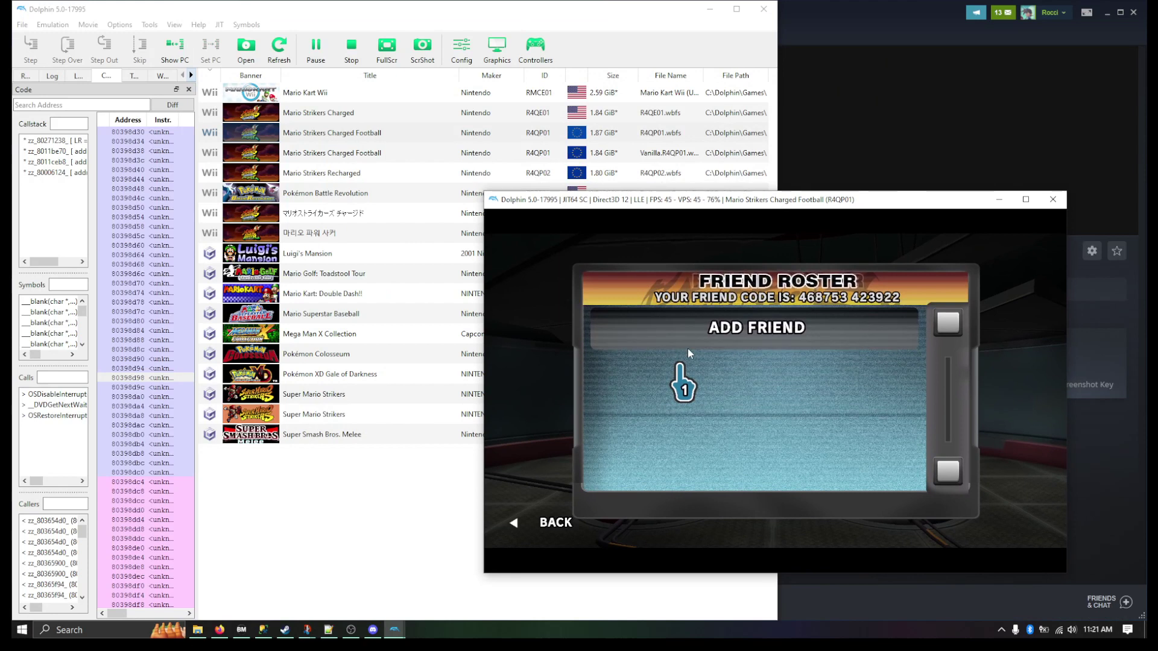
- Switch to Discord and send the !sandbox command in the command-sandbox channel
{"action": "mouse_move", "coordinate": [384, 634]}
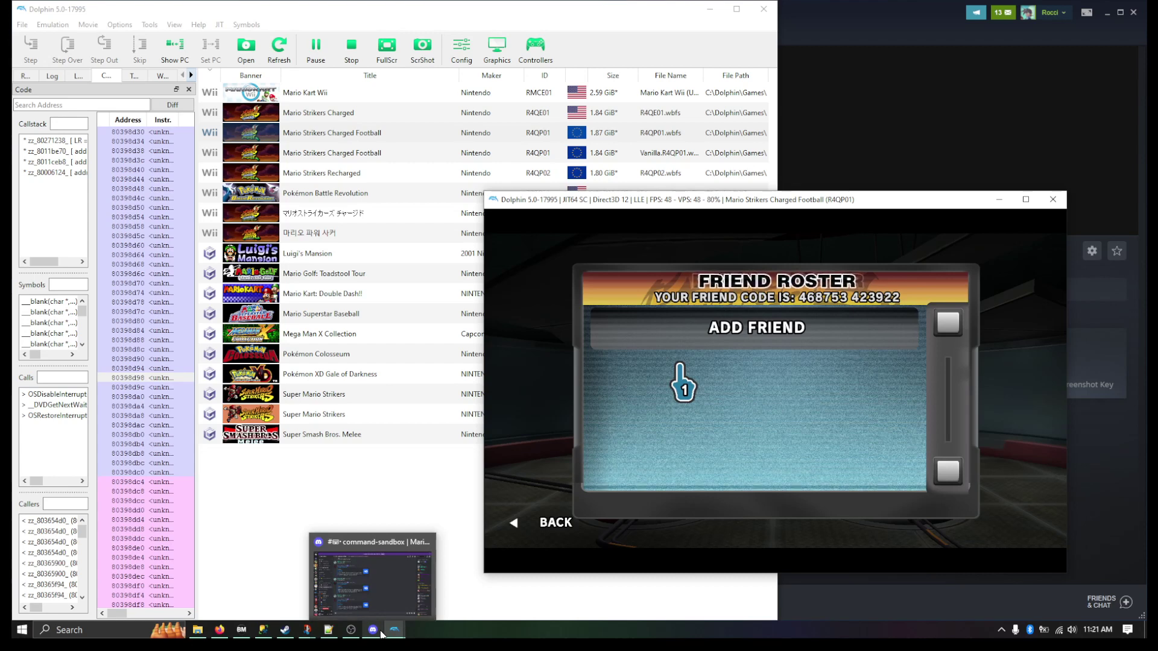
{"action": "left_click", "coordinate": [382, 606]}
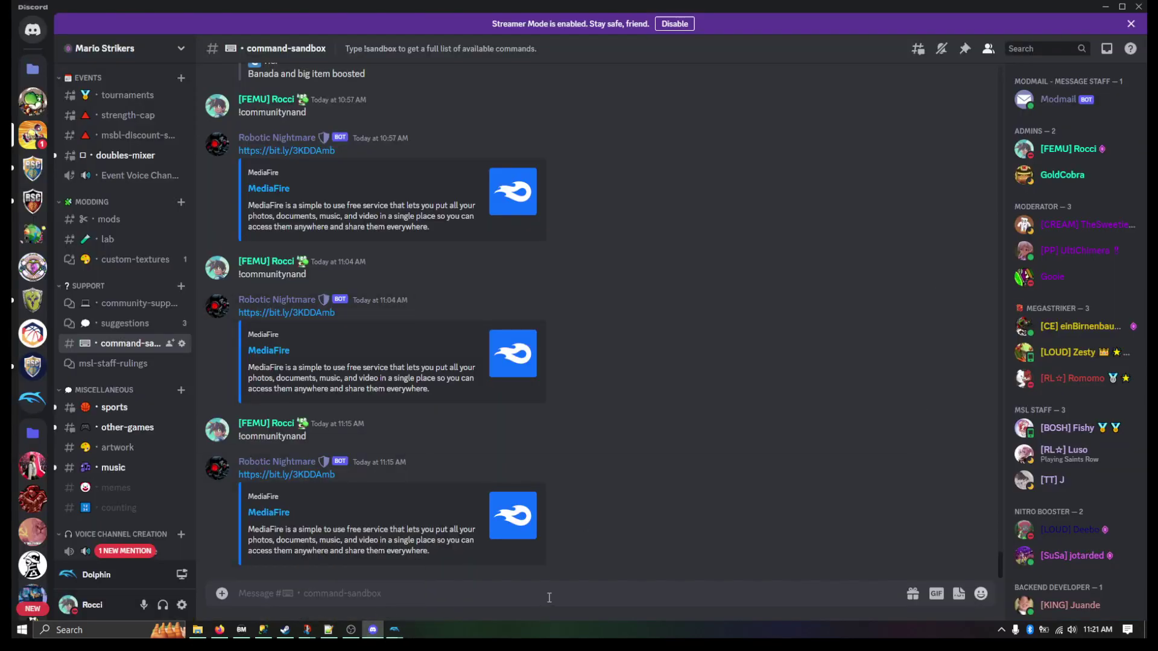
{"action": "type", "text": "!san"}
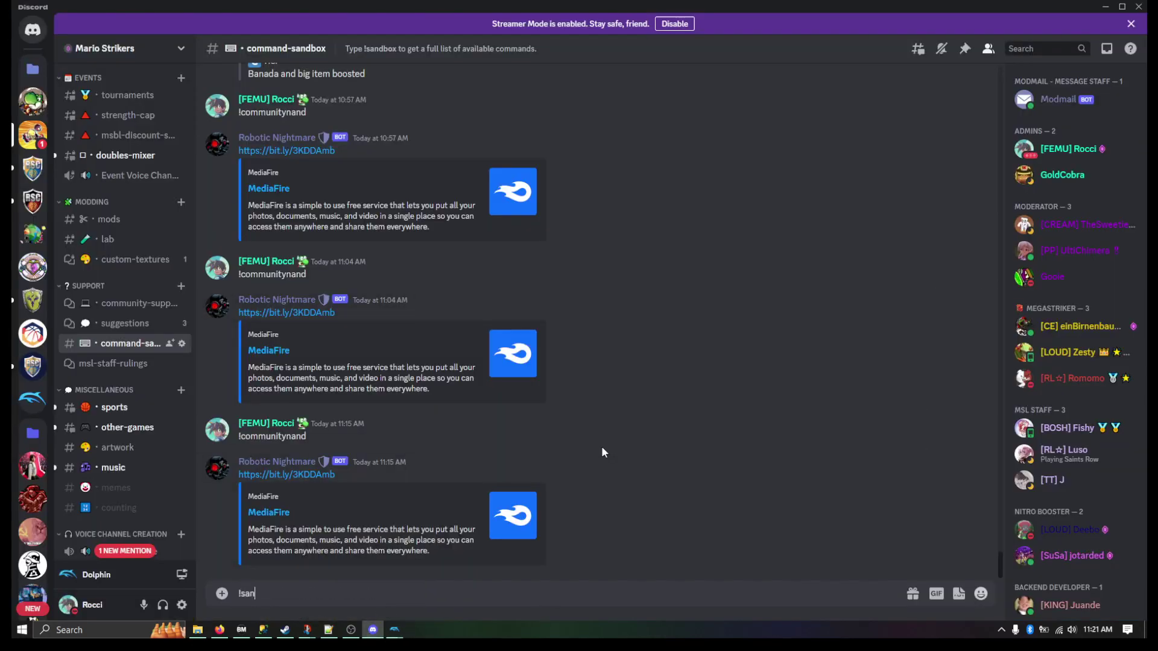
{"action": "type", "text": "dbox"}
{"action": "key", "text": "Return"}
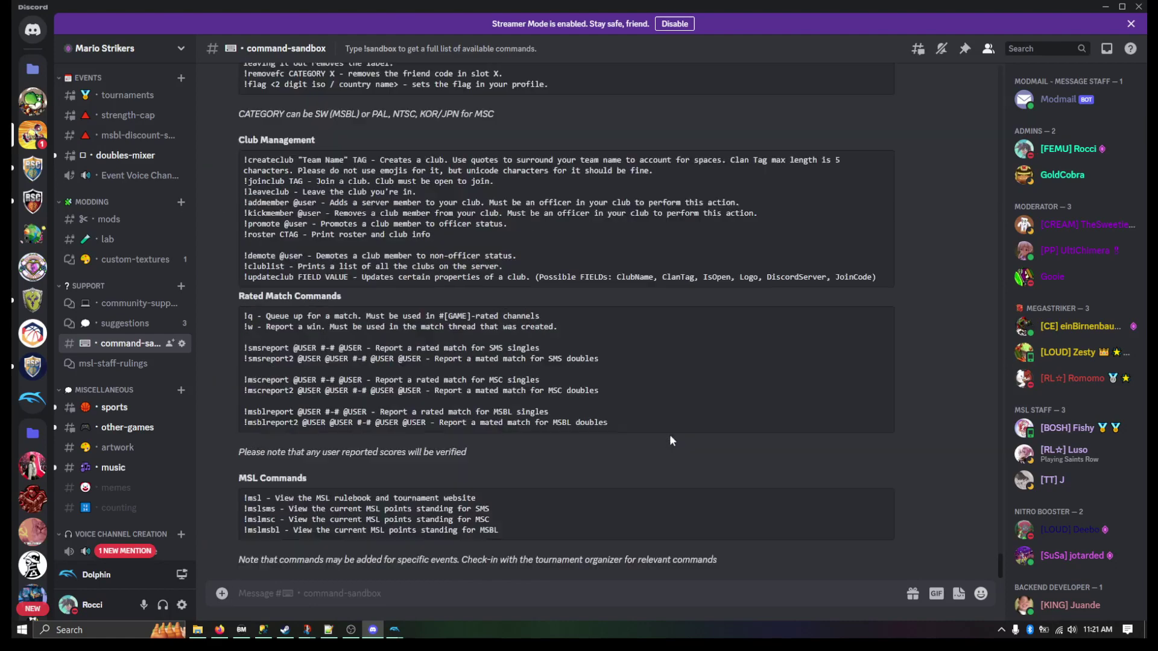
- Examine the !addfc command's syntax under Profile Management in the bot's reply
{"action": "scroll", "coordinate": [335, 248], "scroll_direction": "up", "scroll_amount": 3}
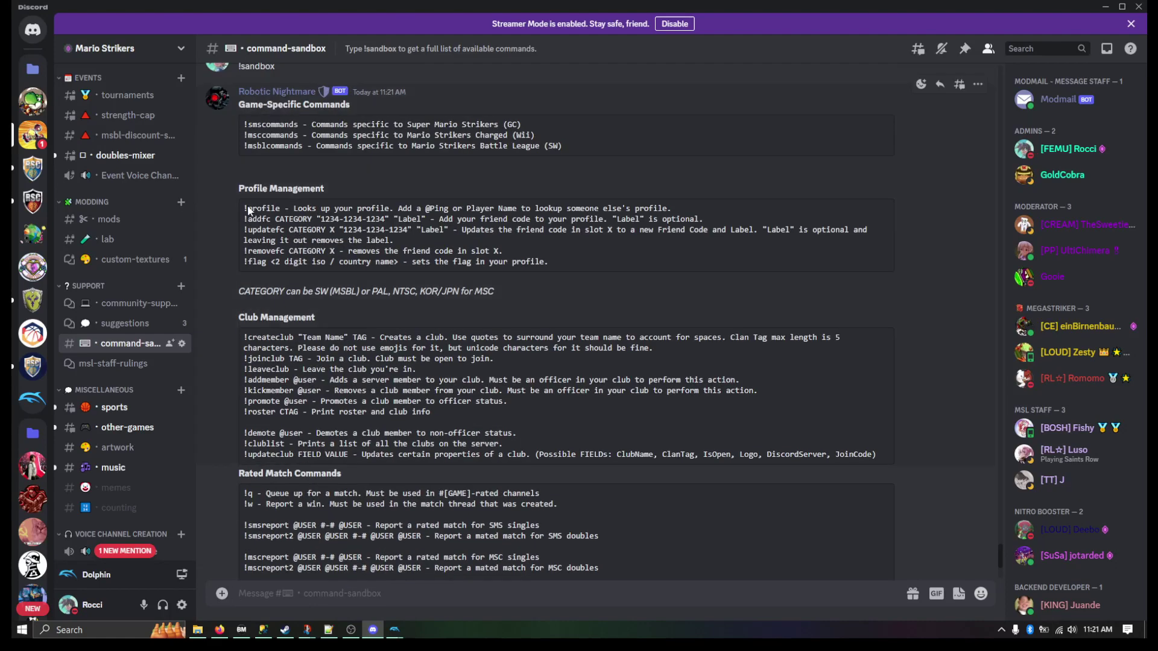
{"action": "left_click_drag", "start_coordinate": [254, 220], "coordinate": [499, 220]}
{"action": "double_click", "coordinate": [310, 221]}
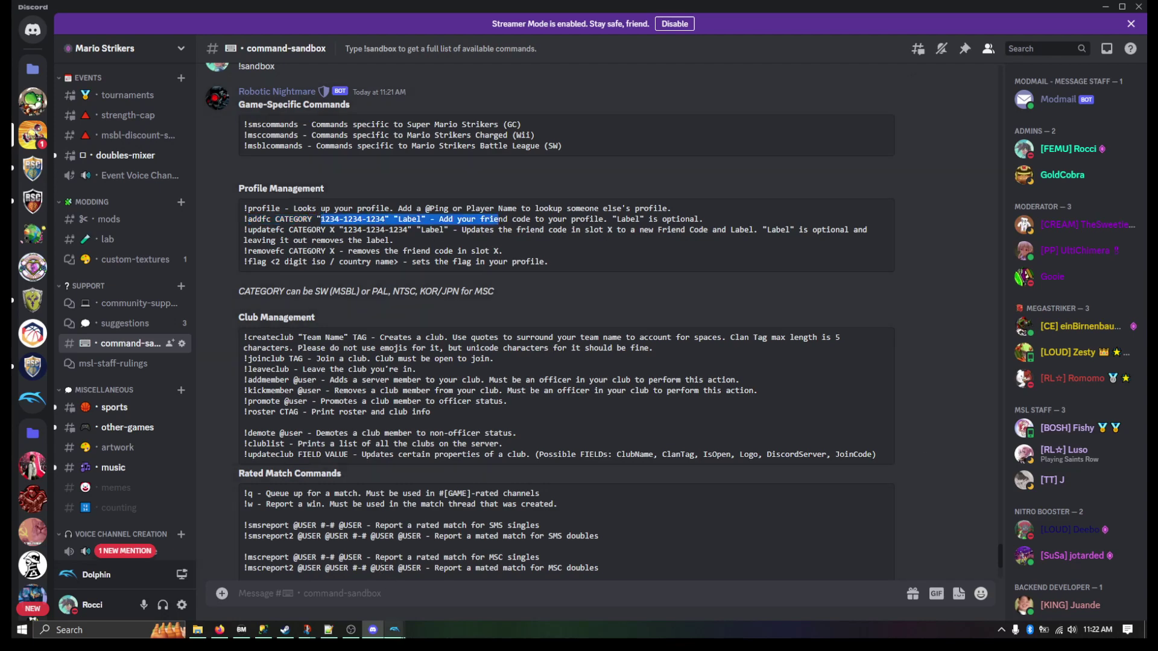
- Send an !addfc PAL command with the friend code shown in the game's friend roster, enclosed in quotation marks
{"action": "scroll", "coordinate": [506, 585], "scroll_direction": "down", "scroll_amount": 3}
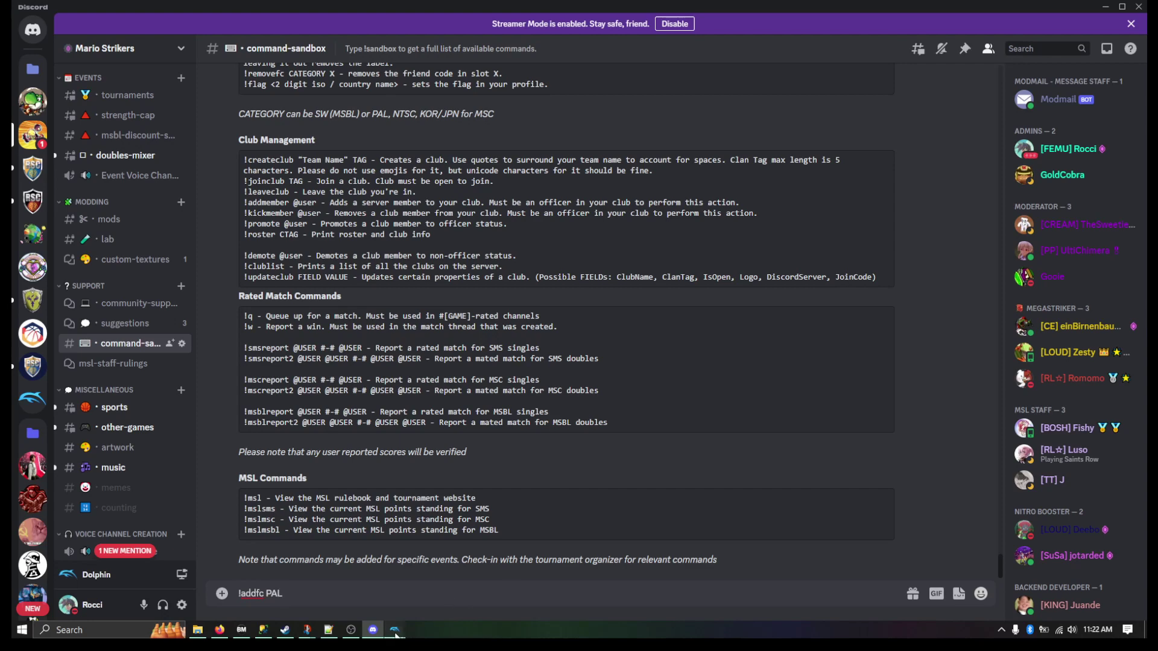
{"action": "left_click", "coordinate": [396, 631]}
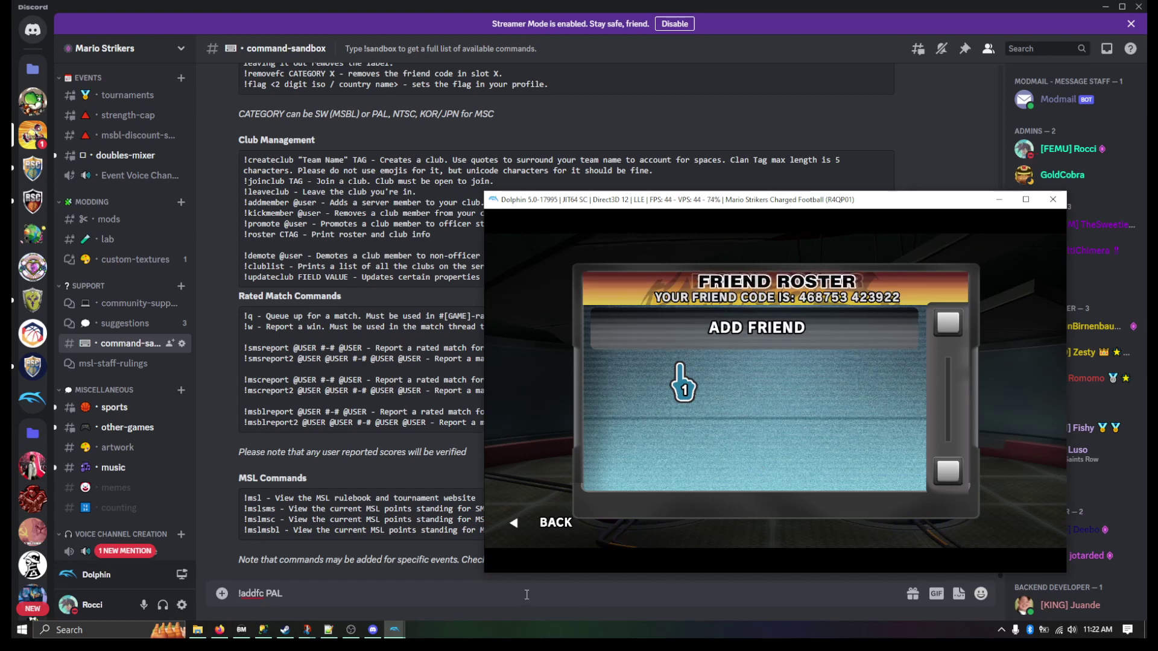
{"action": "left_click", "coordinate": [529, 597]}
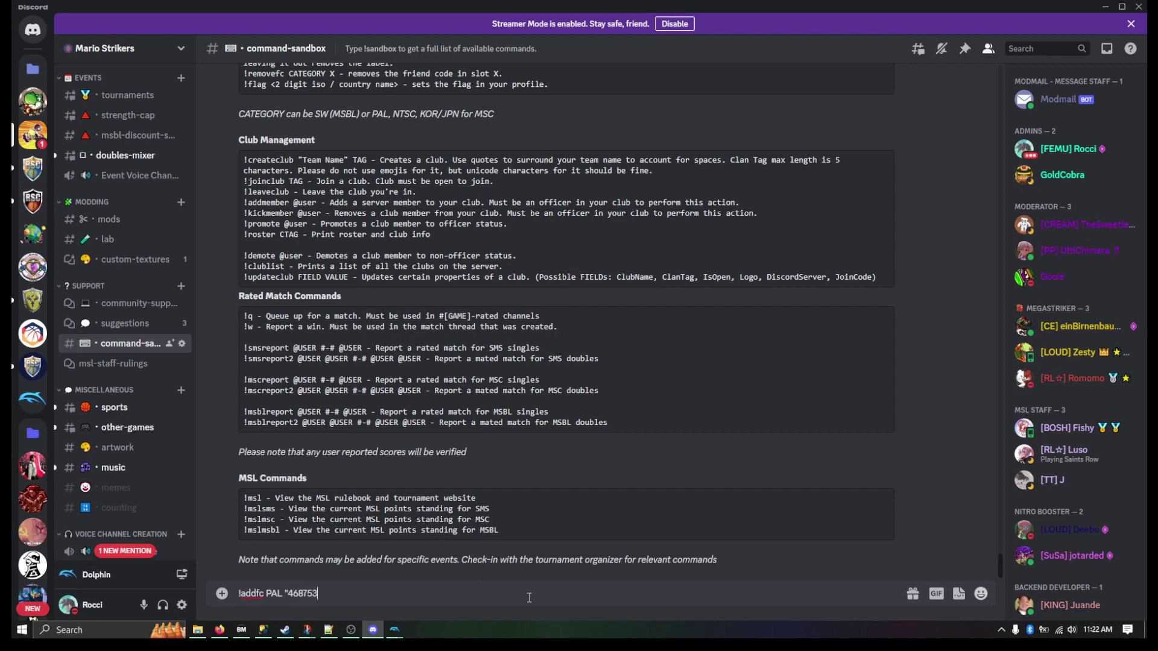
{"action": "mouse_move", "coordinate": [395, 630]}
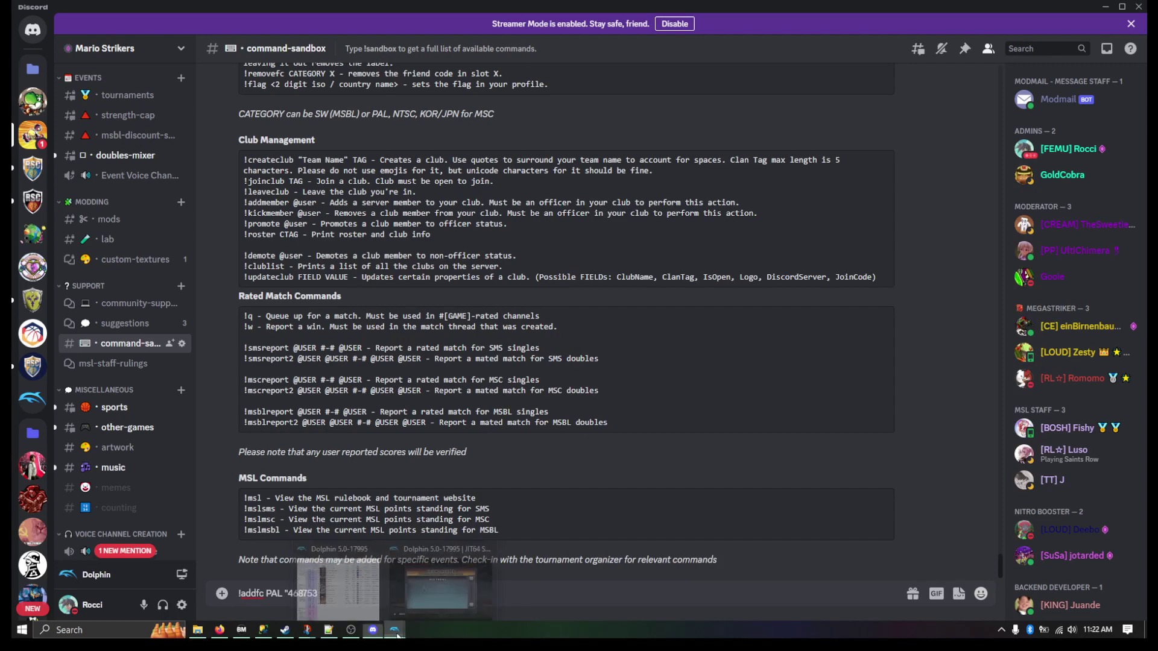
{"action": "left_click", "coordinate": [415, 606]}
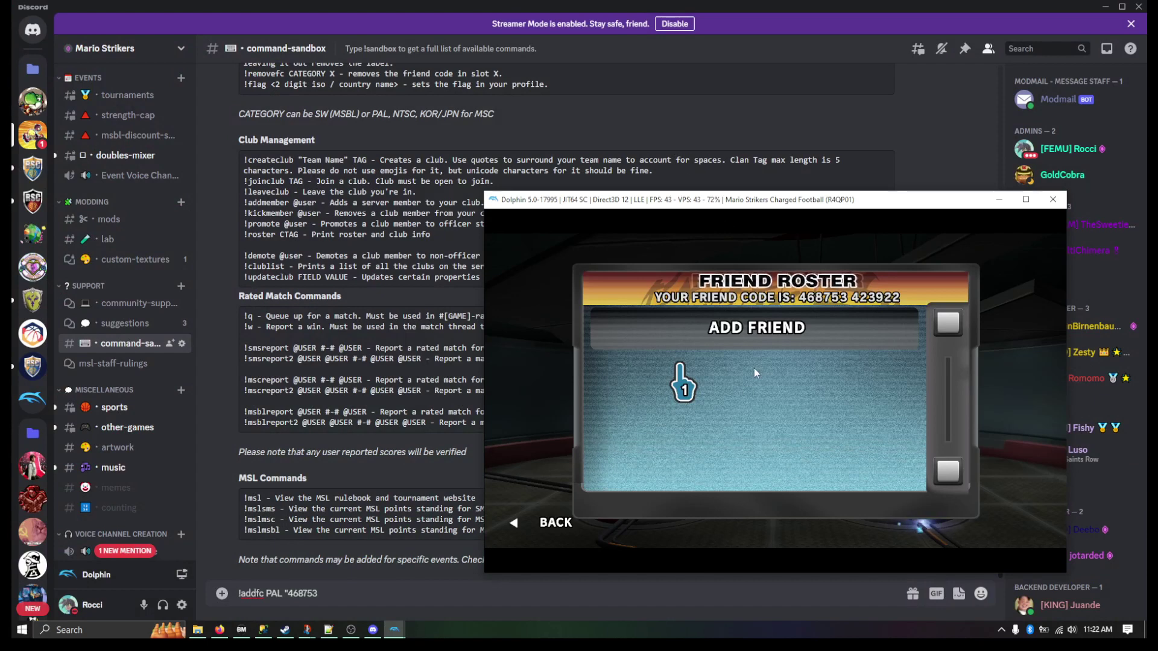
{"action": "left_click", "coordinate": [427, 598]}
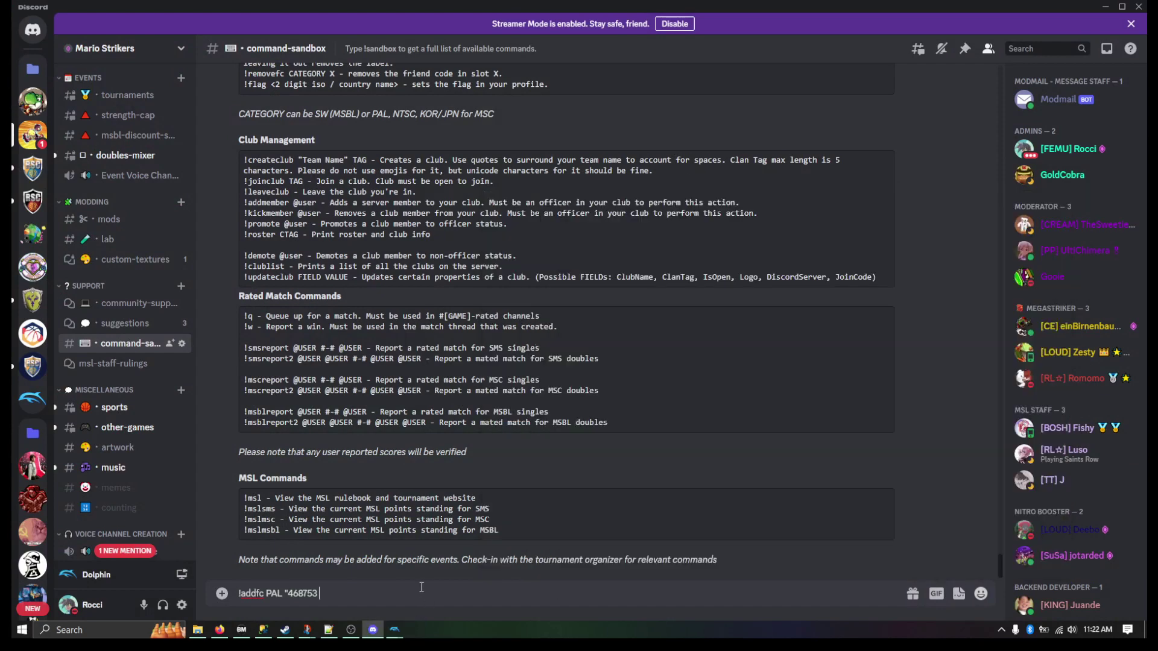
{"action": "type", "text": "3922"}
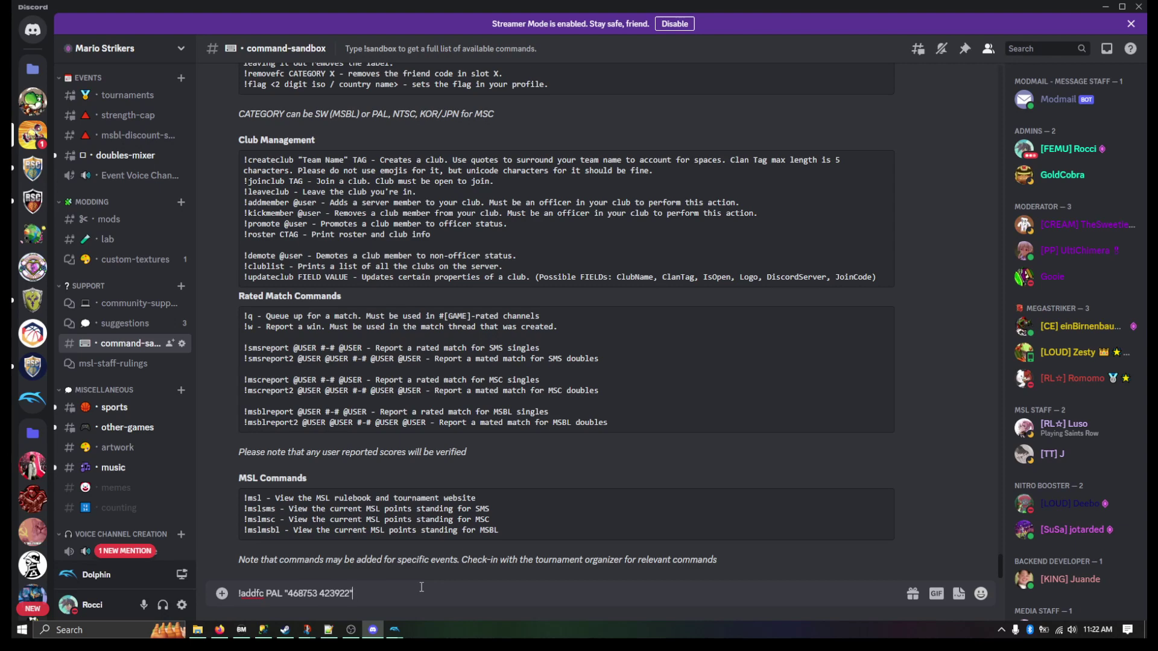
{"action": "key", "text": "Return"}
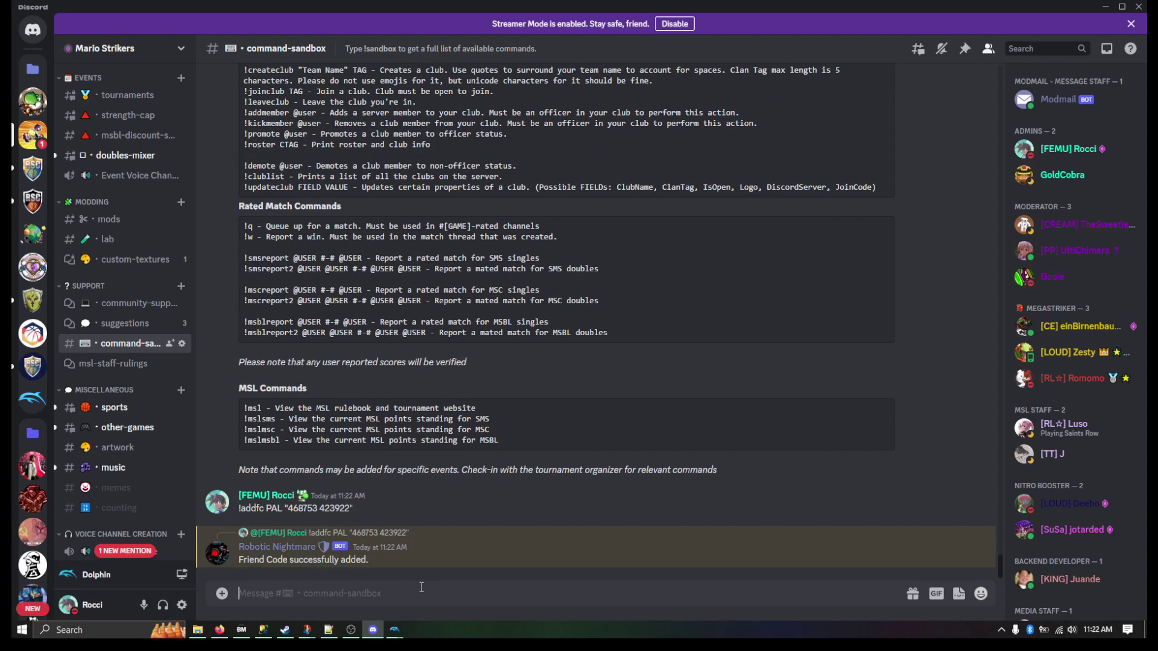
- Send the !profile command in the command-sandbox channel to look up the profile
{"action": "type", "text": "!"}
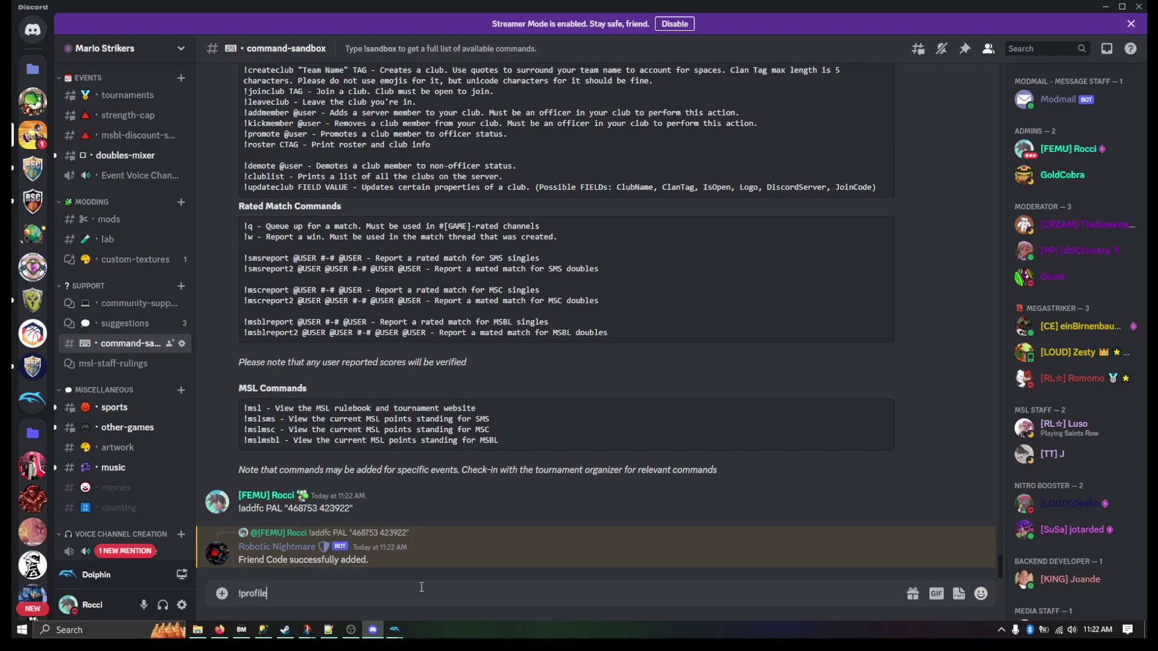
{"action": "type", "text": "profile"}
{"action": "key", "text": "Return"}
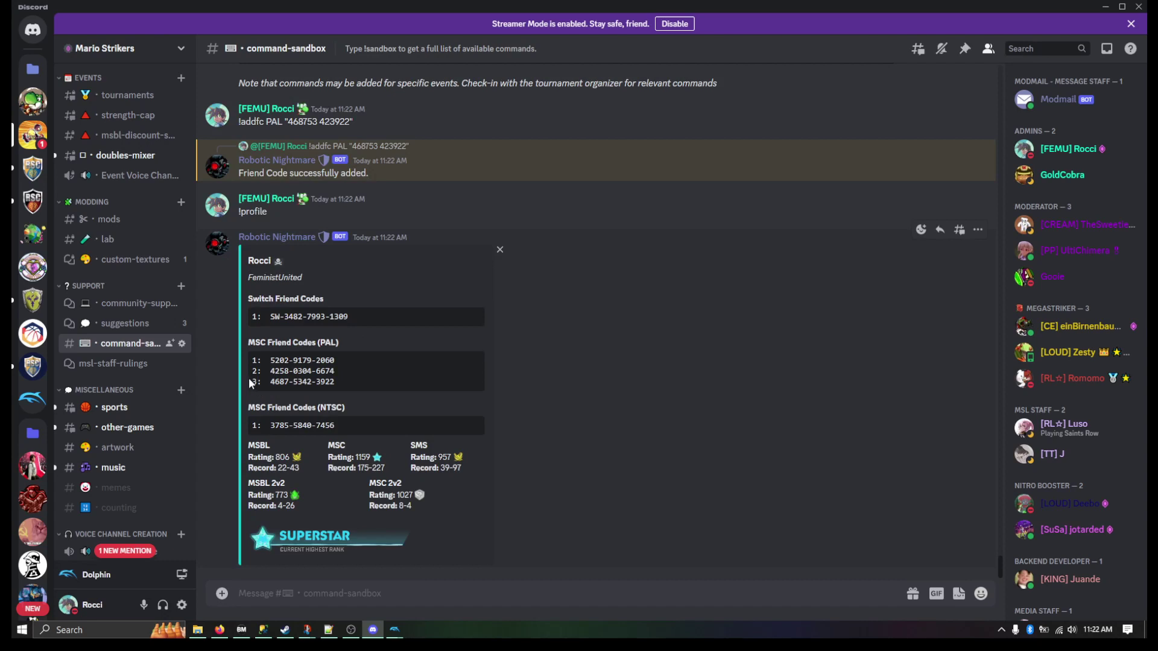
- Compare the third PAL friend code in the profile with the submitted !addfc message and return to the game's friend roster
{"action": "left_click_drag", "start_coordinate": [262, 380], "coordinate": [286, 385]}
{"action": "left_click", "coordinate": [284, 373]}
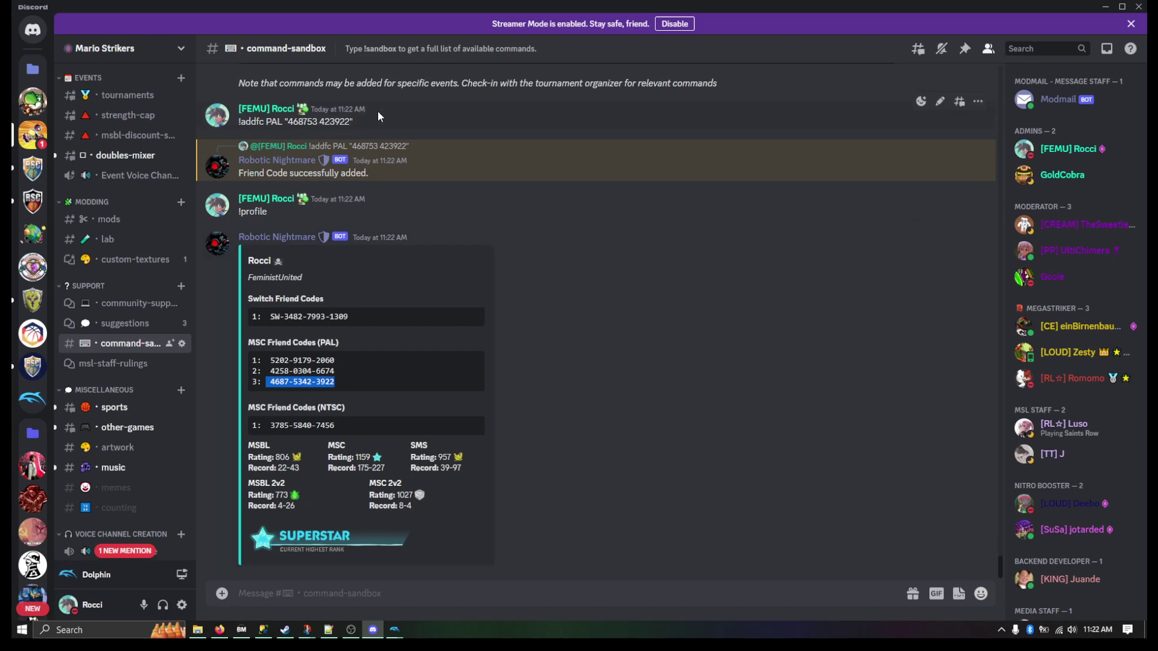
{"action": "left_click_drag", "start_coordinate": [365, 119], "coordinate": [296, 107]}
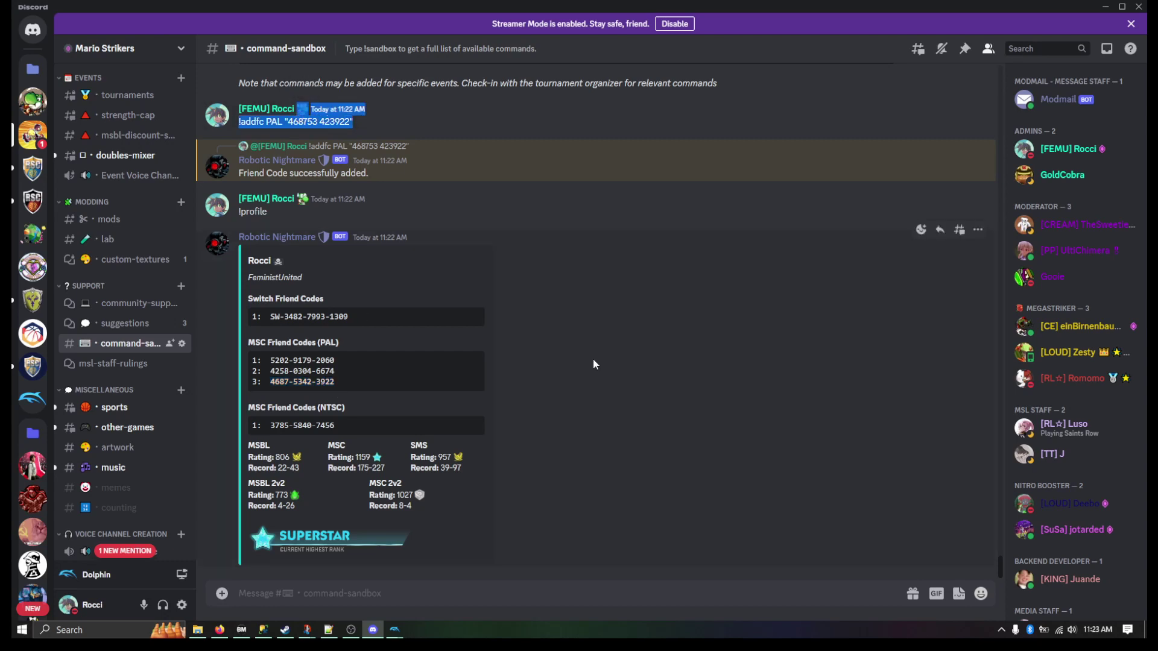
{"action": "double_click", "coordinate": [318, 382]}
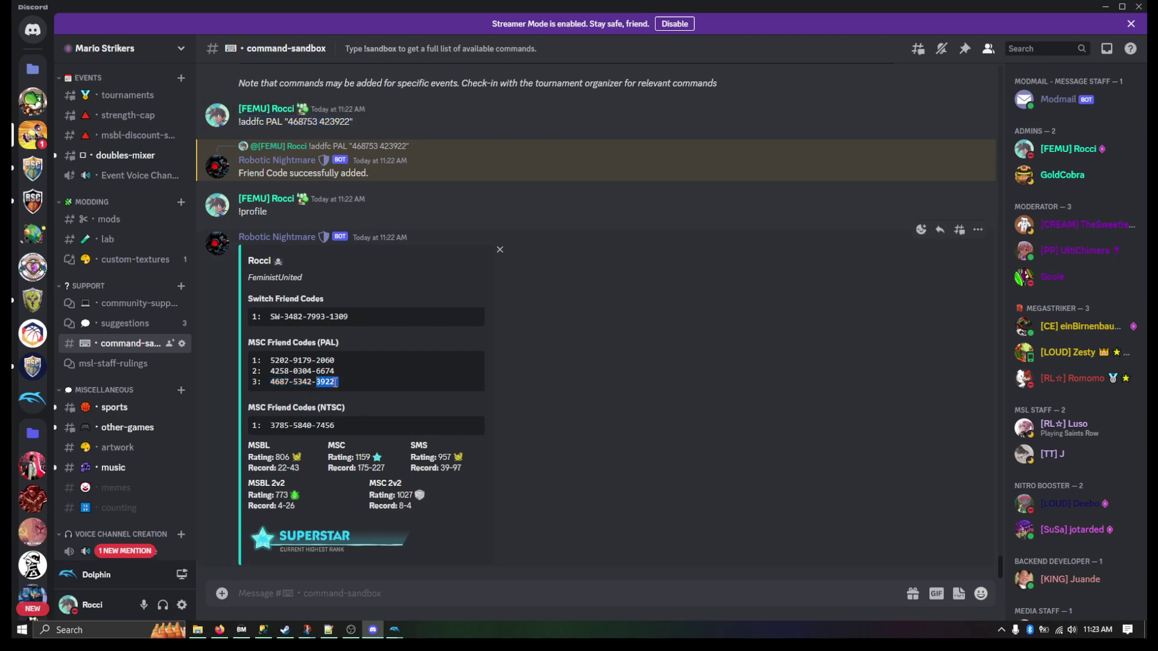
{"action": "mouse_move", "coordinate": [396, 631]}
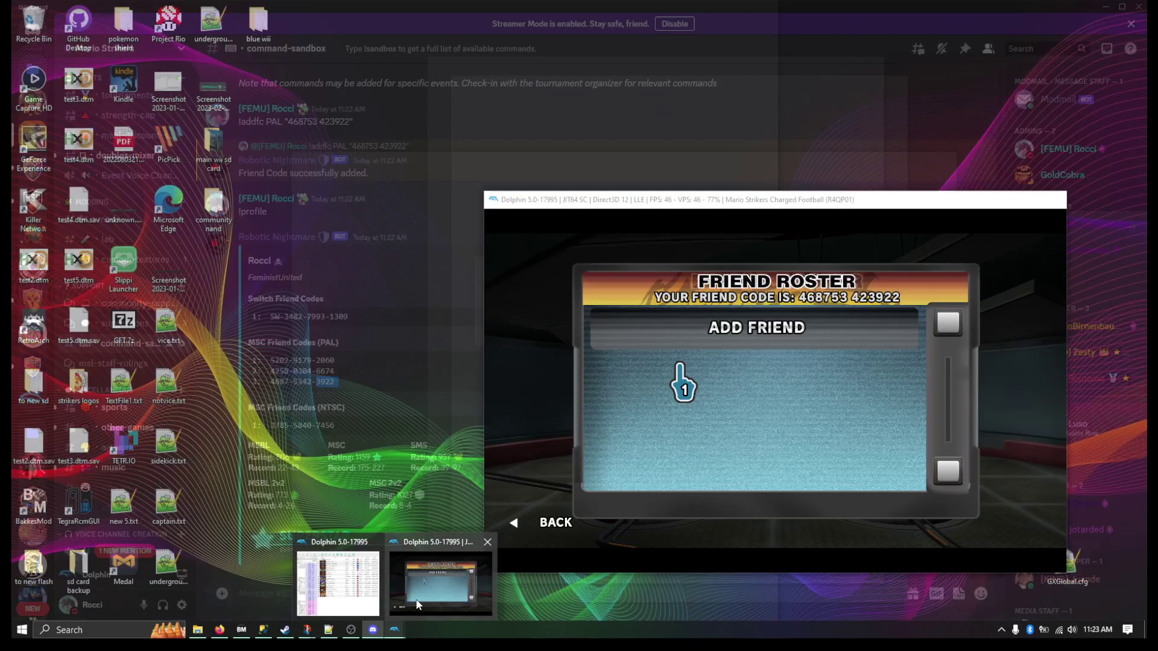
{"action": "left_click", "coordinate": [421, 594]}
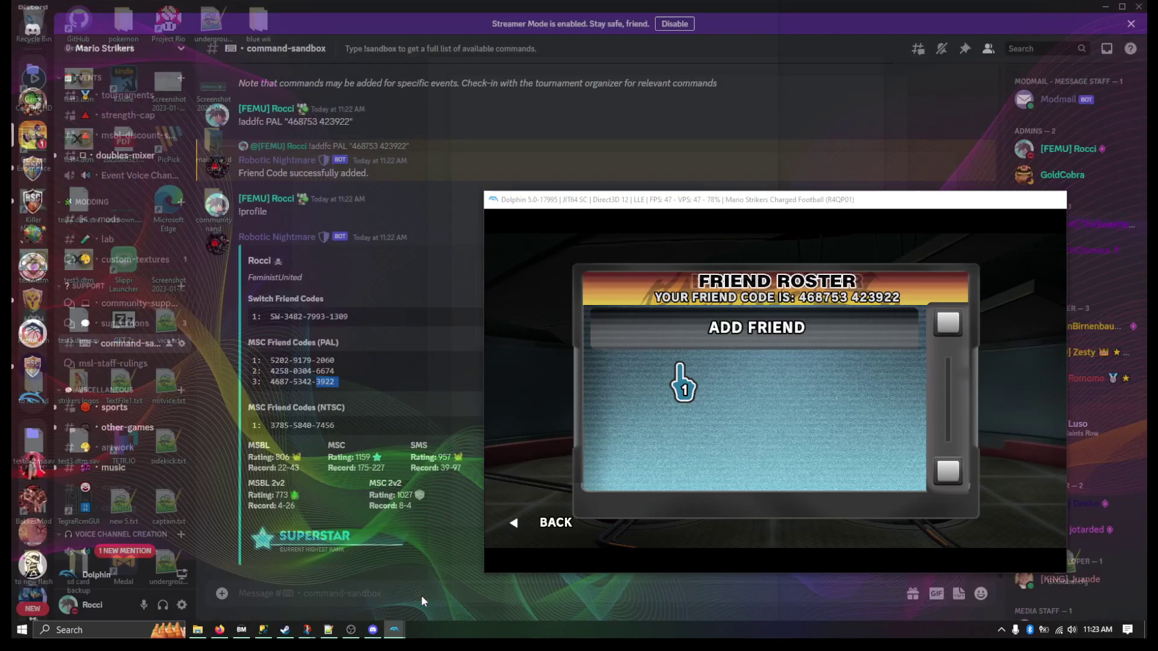